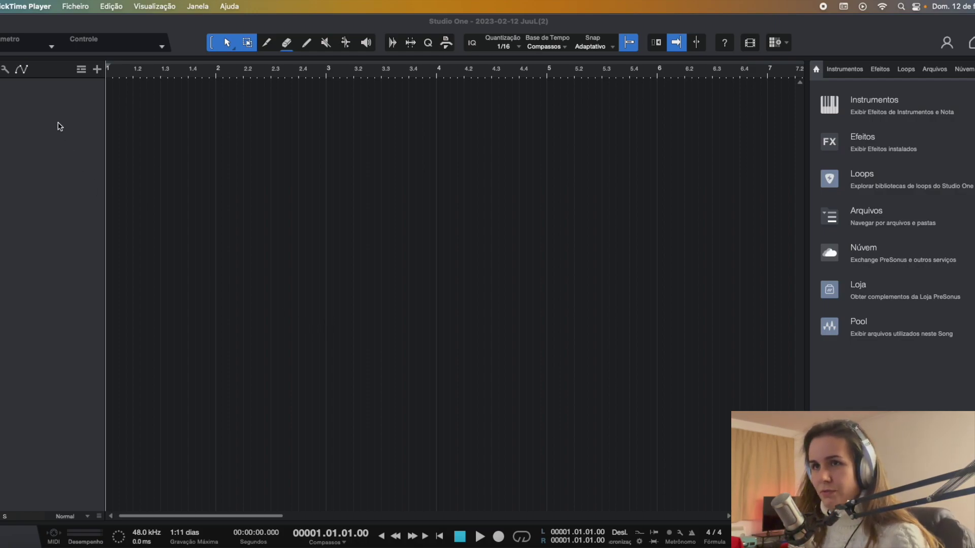
Open the Preferences audio settings and keep Screen Record With audio as the playback device.
click(53, 25)
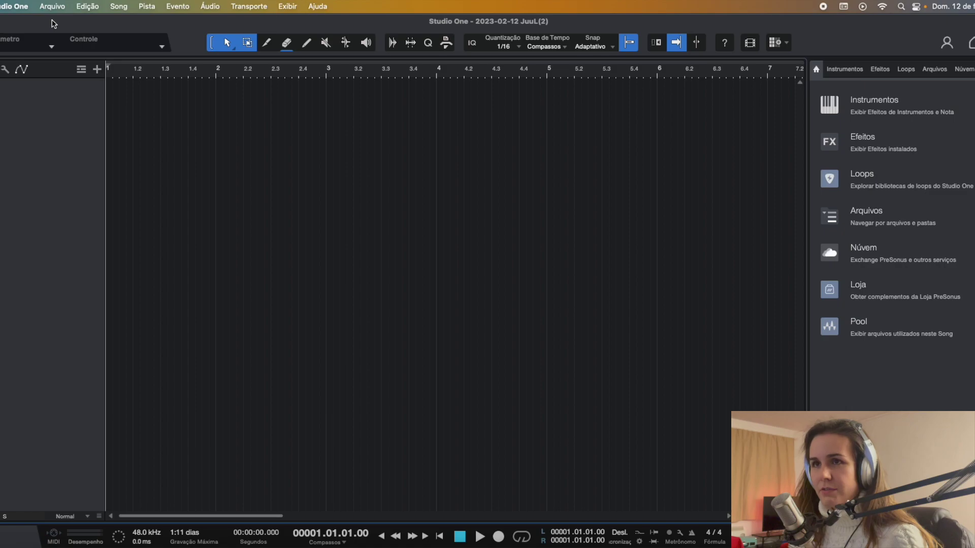
click(10, 7)
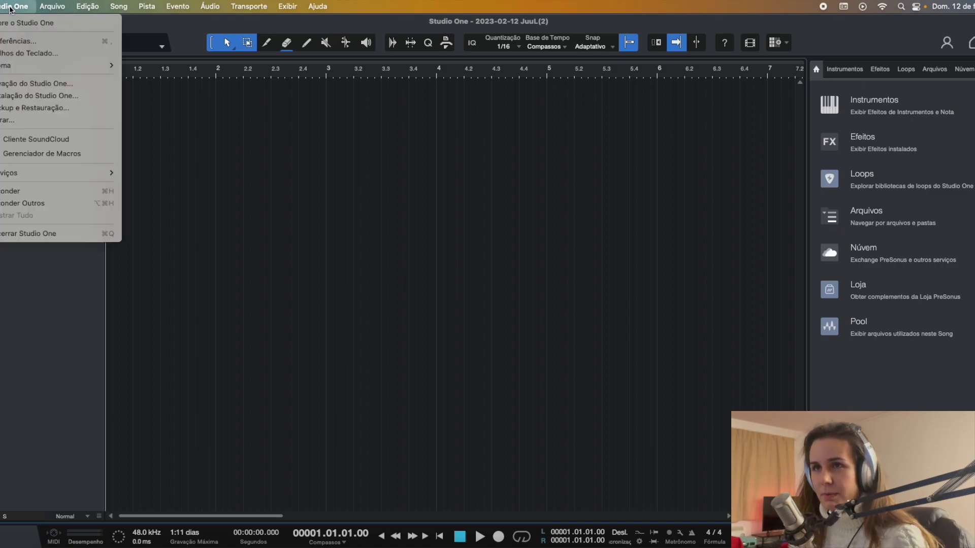
click(15, 41)
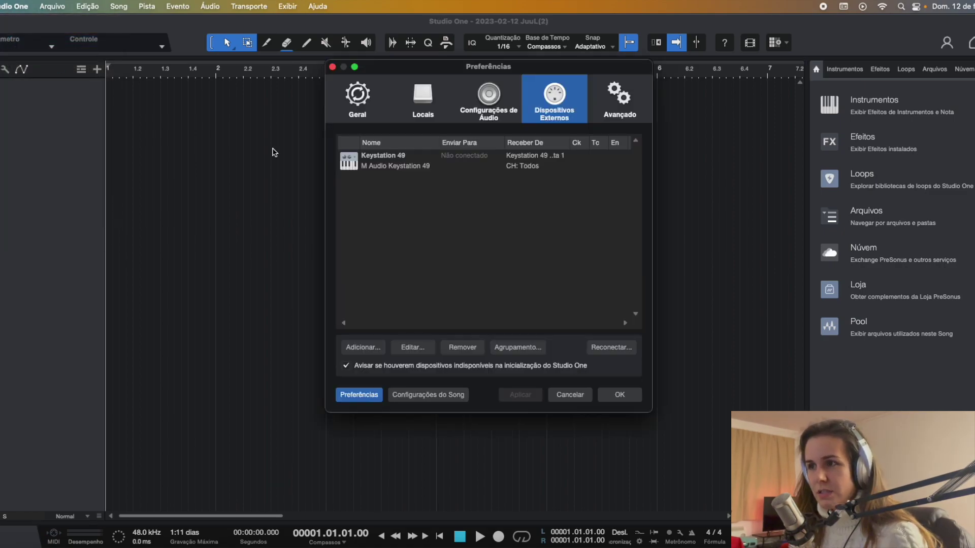
click(332, 67)
key(super+comma)
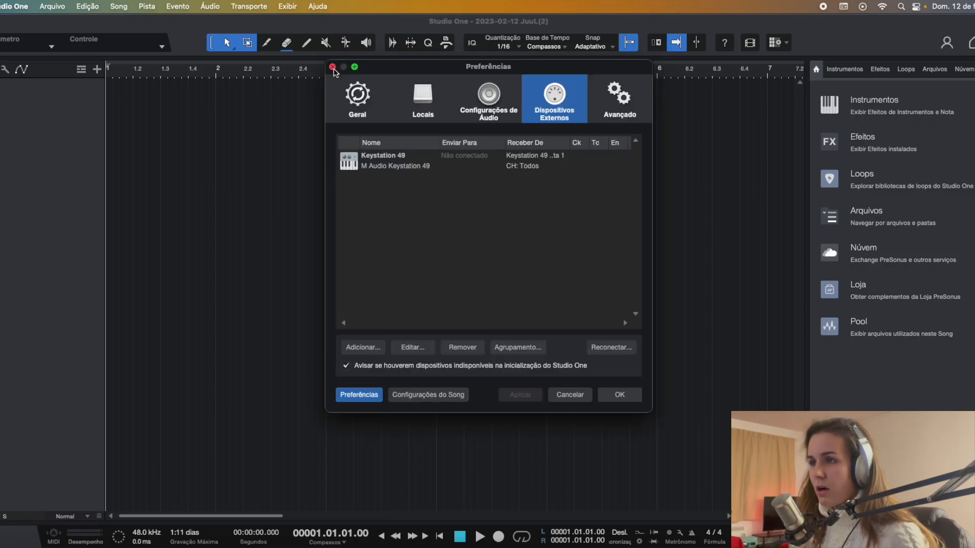
click(495, 101)
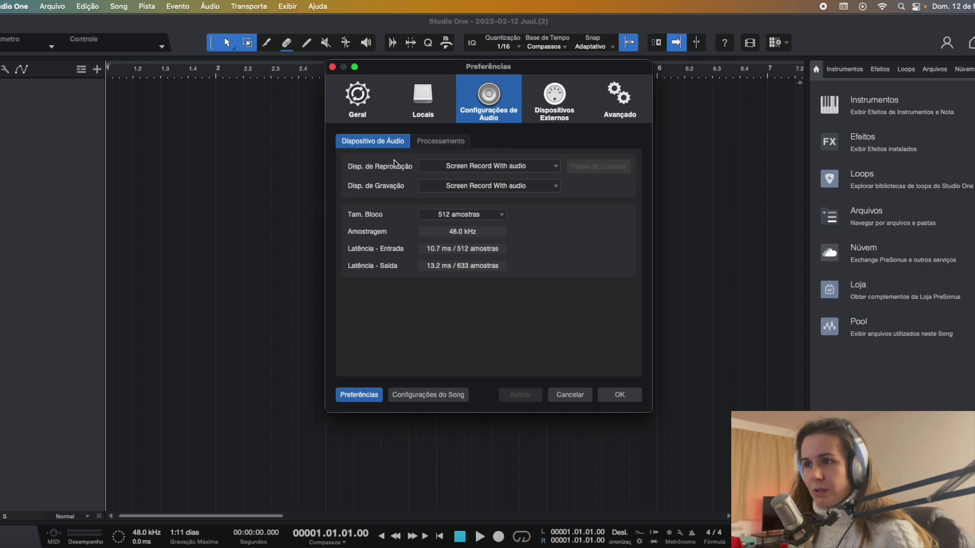
click(464, 167)
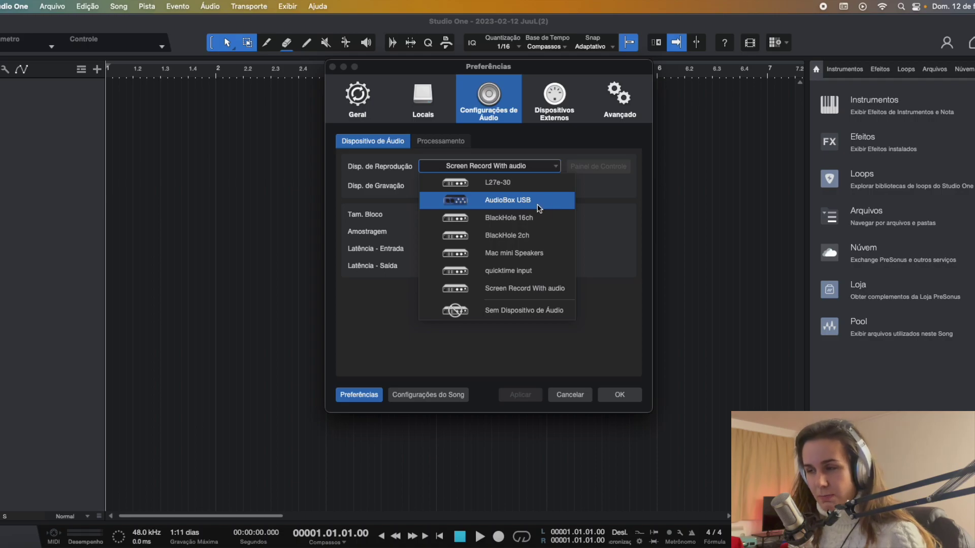
click(558, 287)
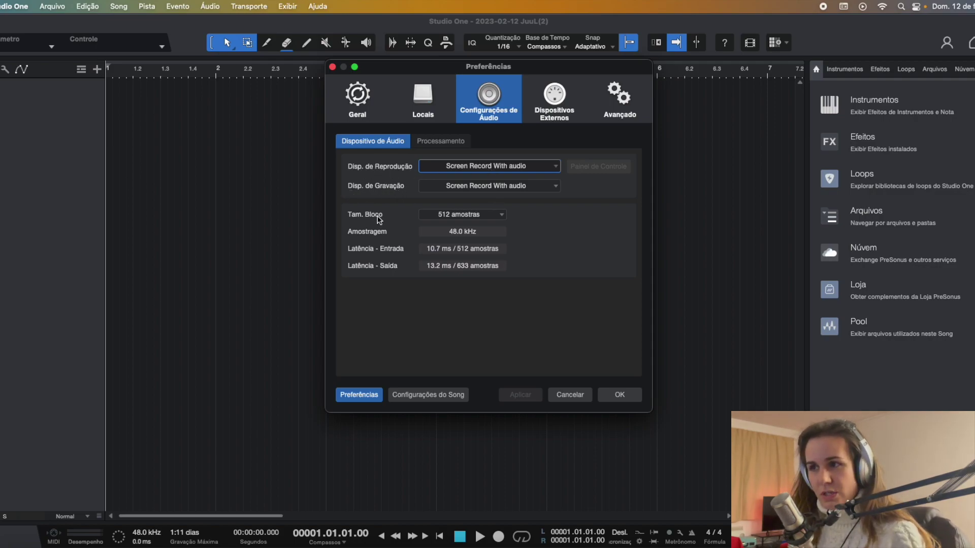
Set the audio block size to 128 samples, giving 2.67 ms input and 5.19 ms output latency.
click(461, 218)
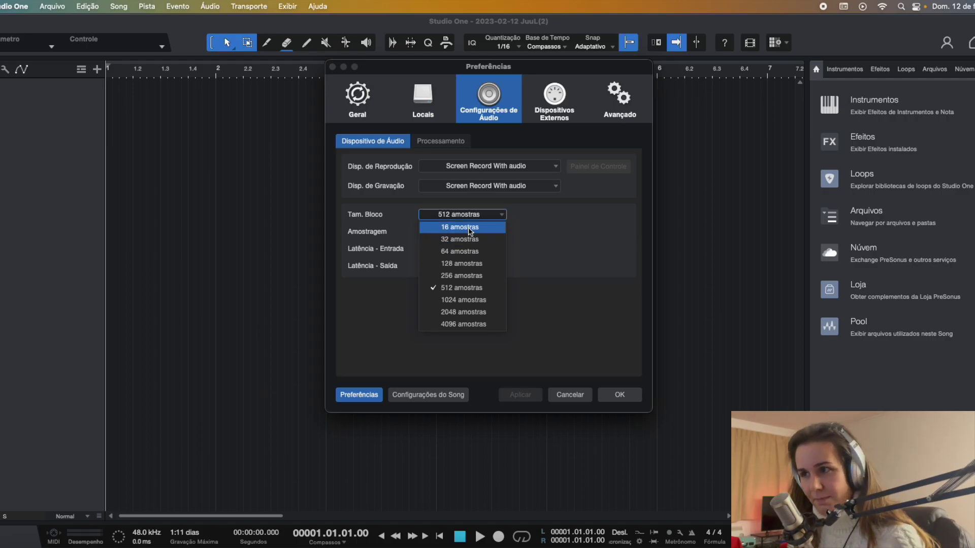
click(453, 264)
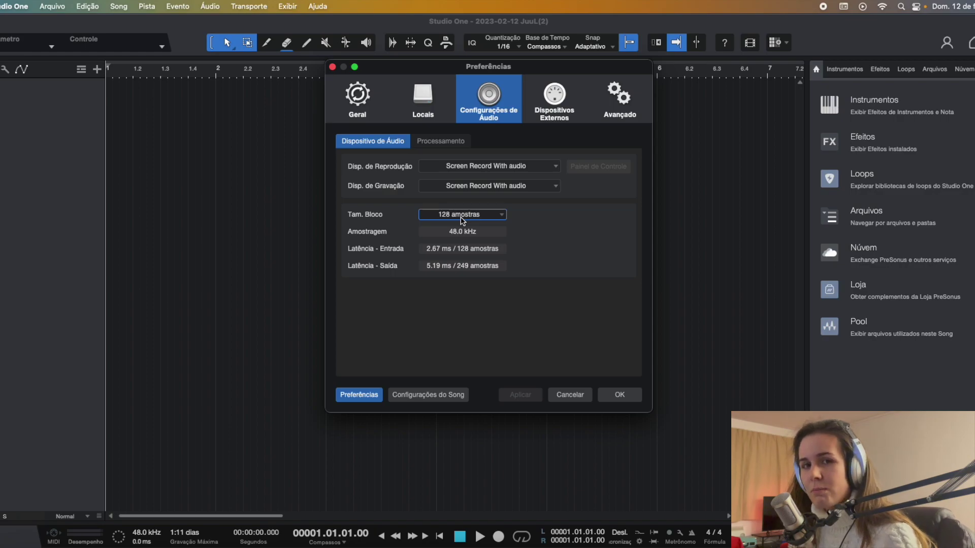
Try 256 and 1024-sample block sizes, then settle on 512 samples.
click(462, 219)
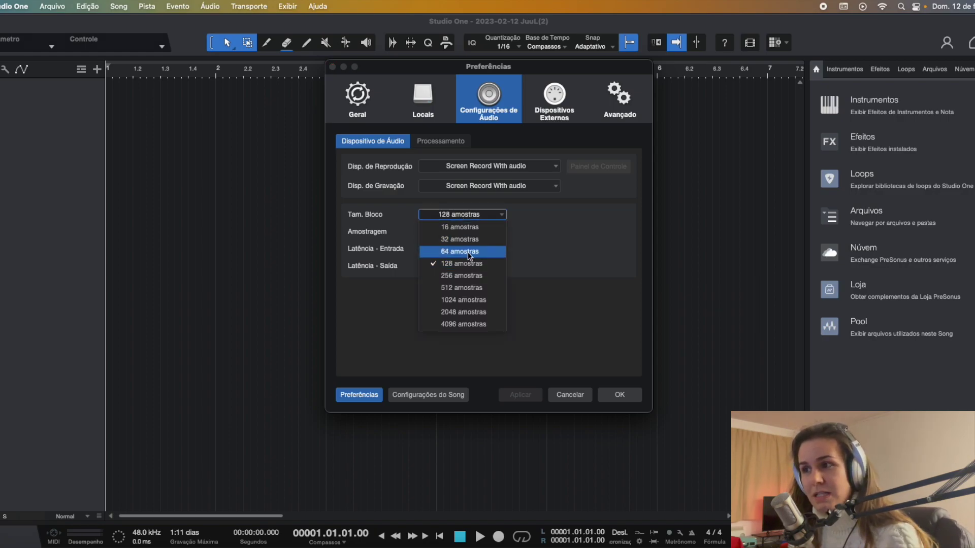
click(468, 276)
click(476, 216)
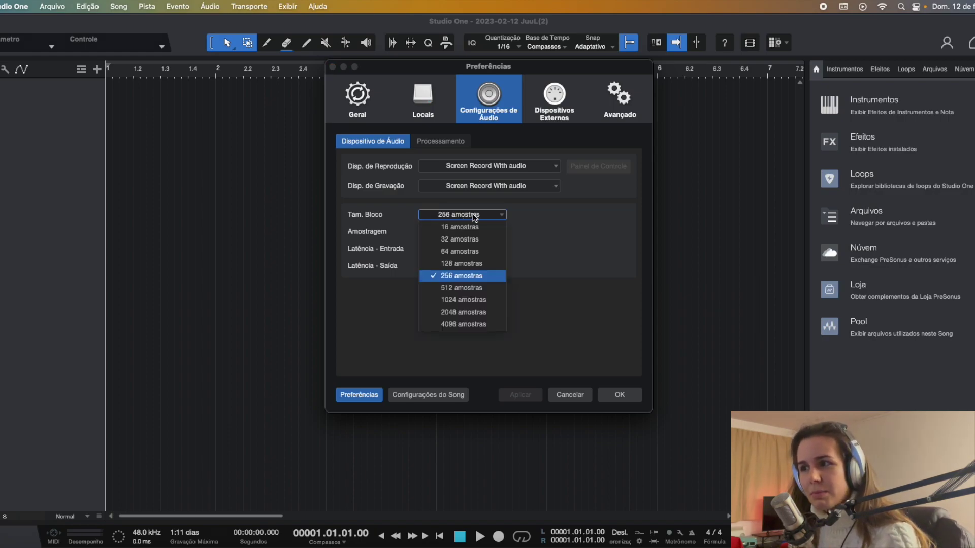
click(463, 288)
click(480, 218)
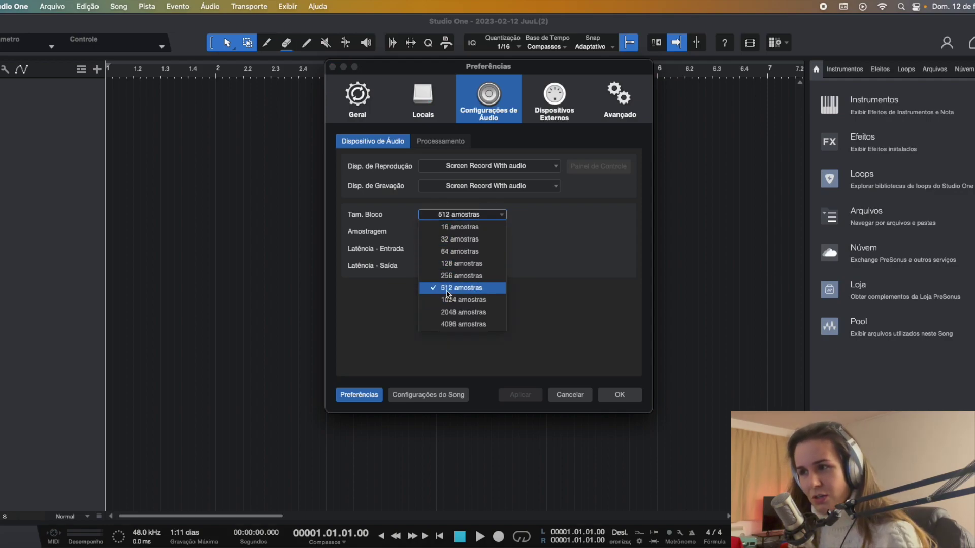
click(473, 300)
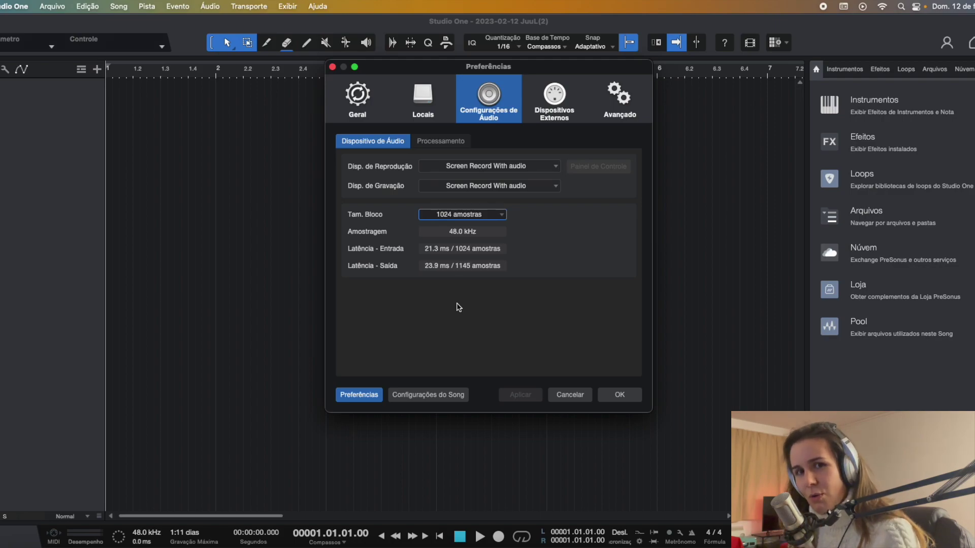
click(474, 215)
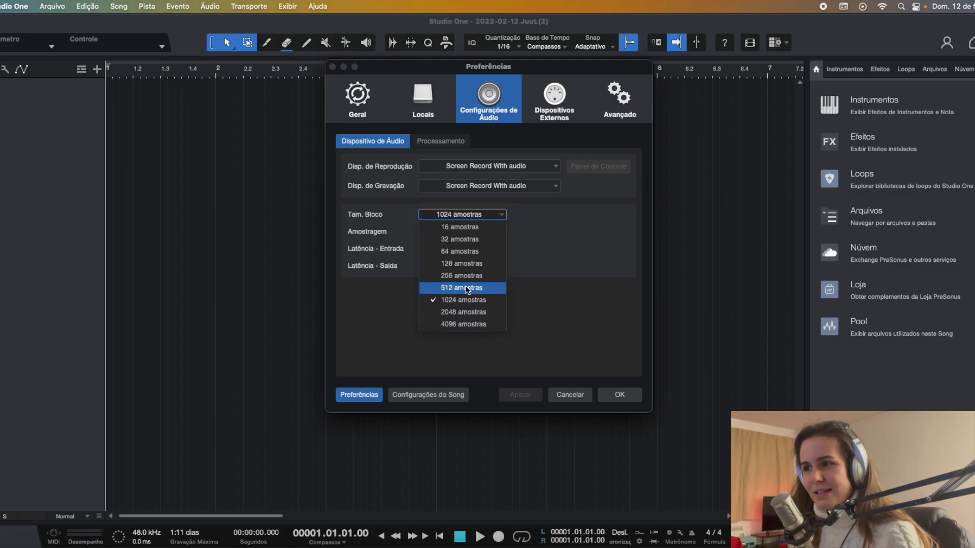
click(468, 288)
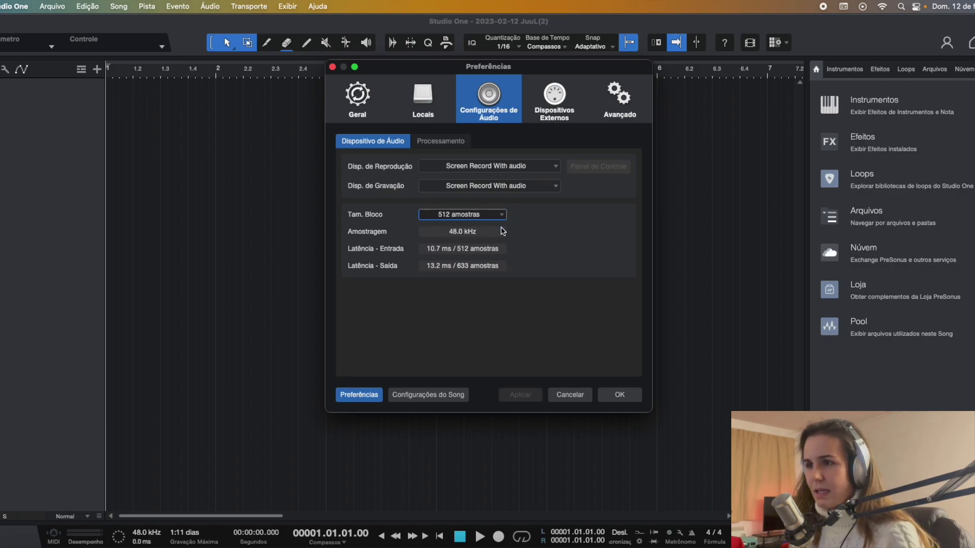
In Song Settings, switch the sample rate to 44.1 kHz and back to 48.0 kHz, then confirm.
click(420, 402)
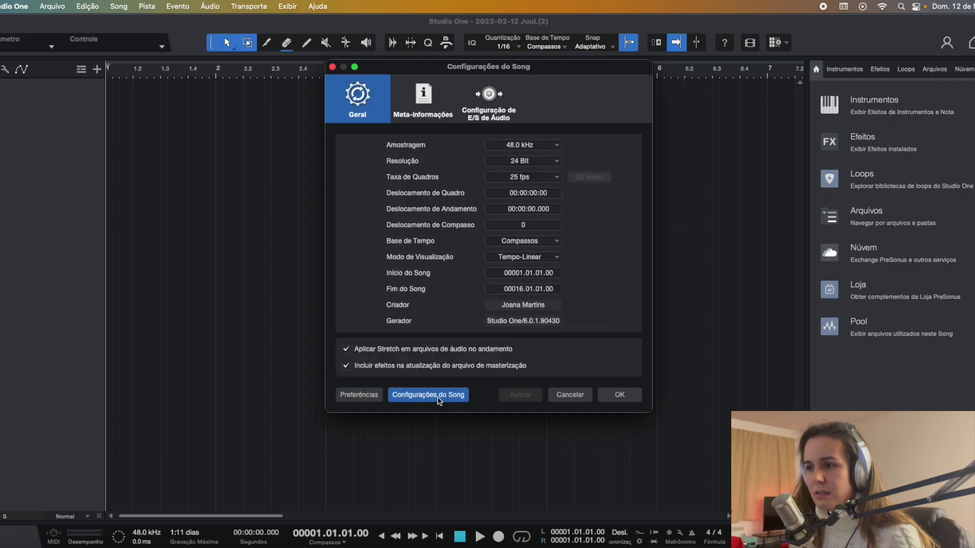
click(529, 145)
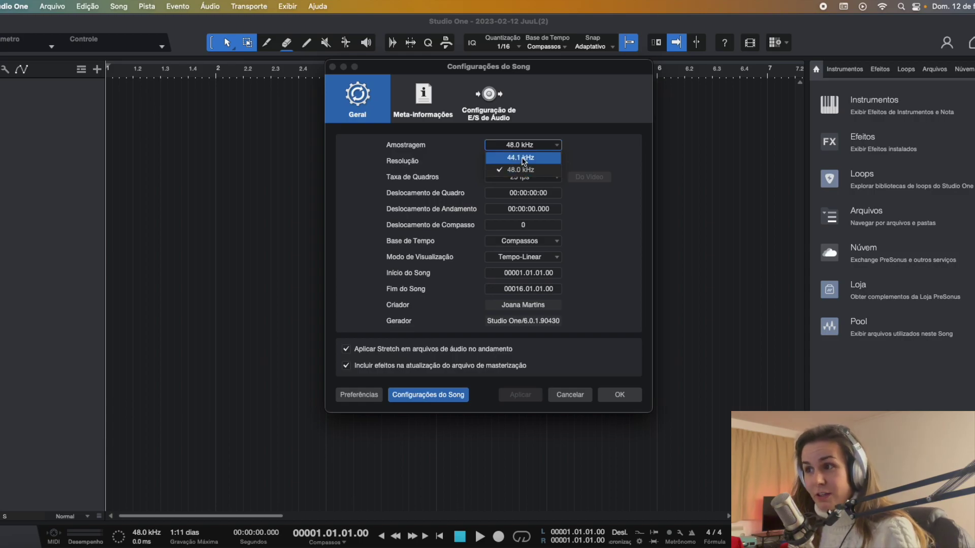
click(525, 160)
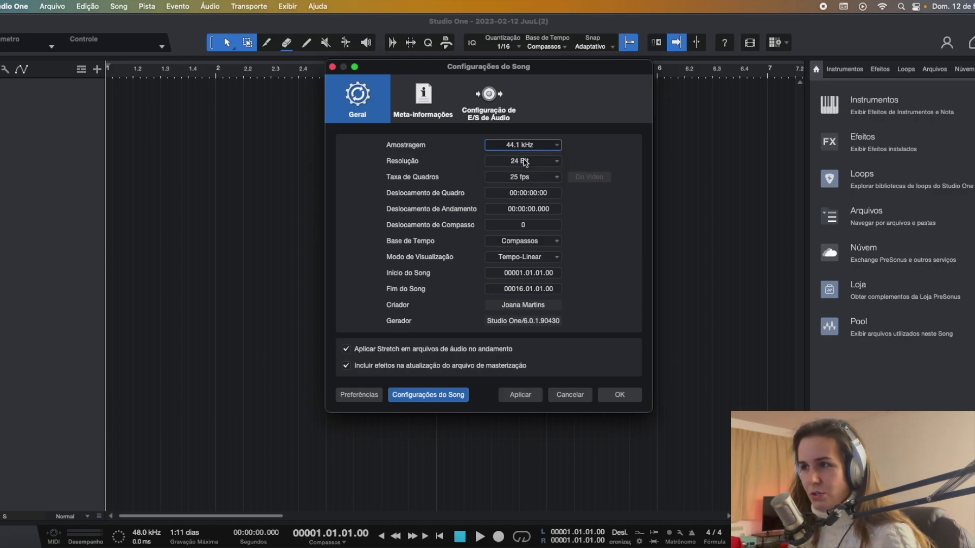
click(524, 147)
click(524, 171)
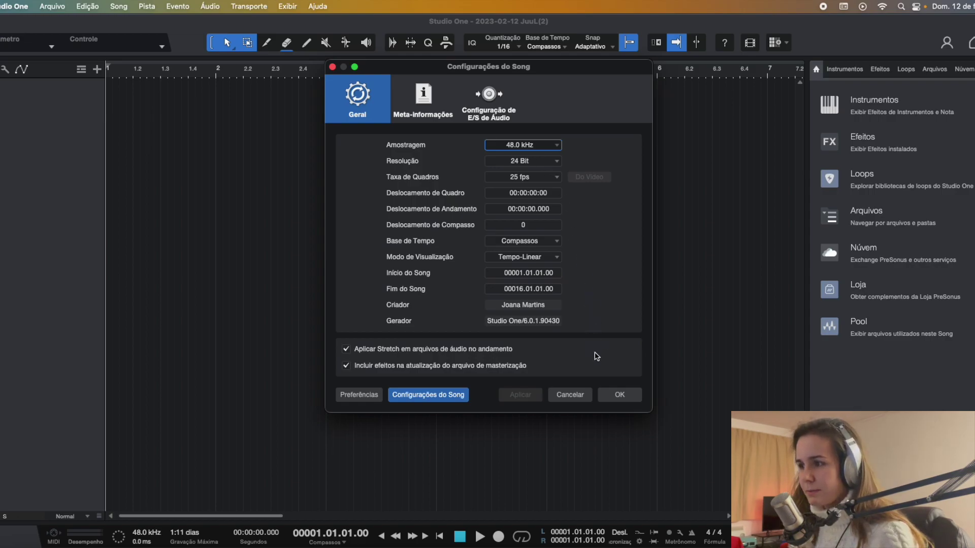
click(619, 395)
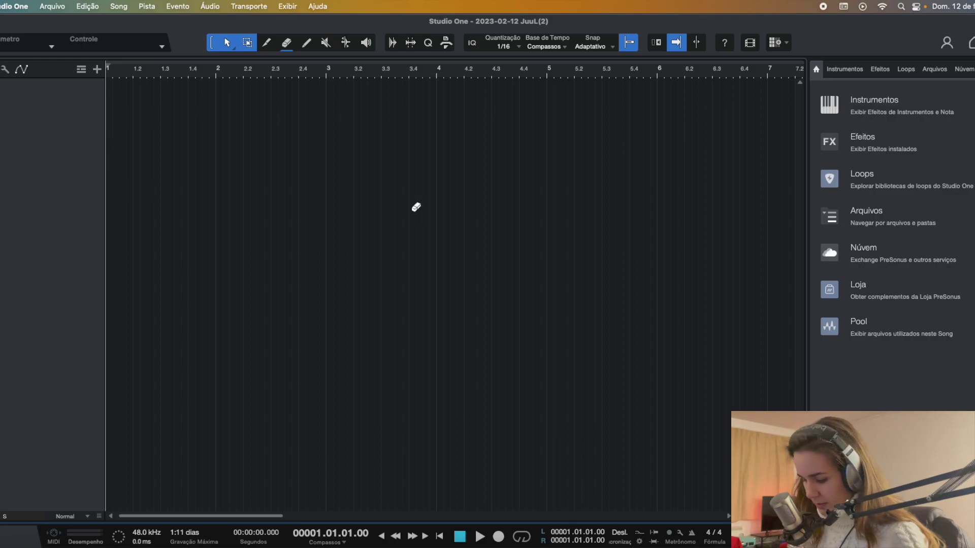
Remove the Keystation 49 keyboard from External Devices and start adding a new device.
key(super+comma)
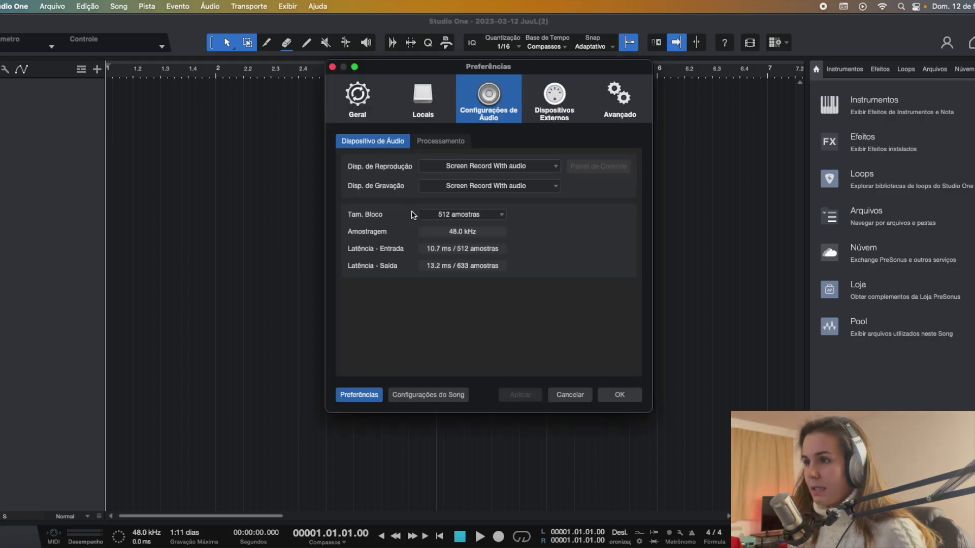
click(540, 121)
click(405, 168)
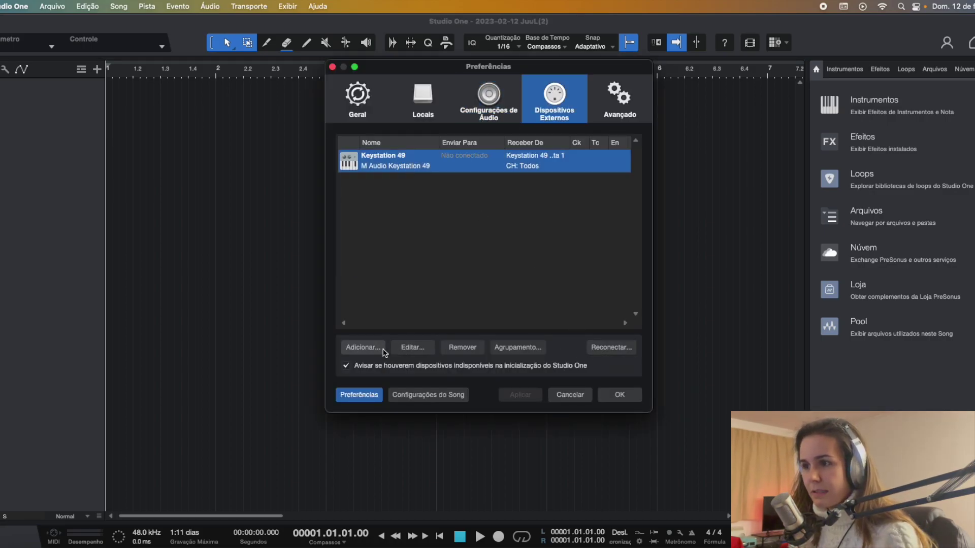
click(465, 349)
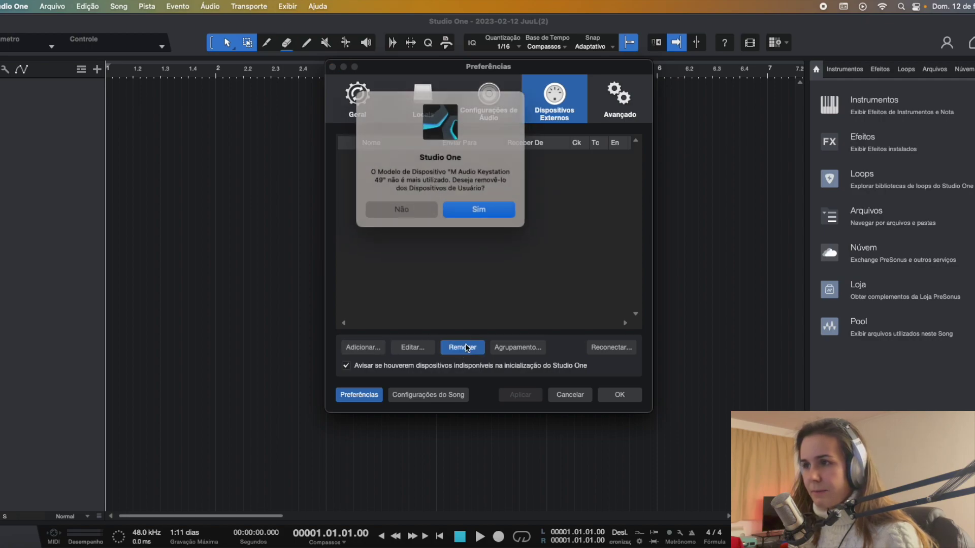
click(480, 208)
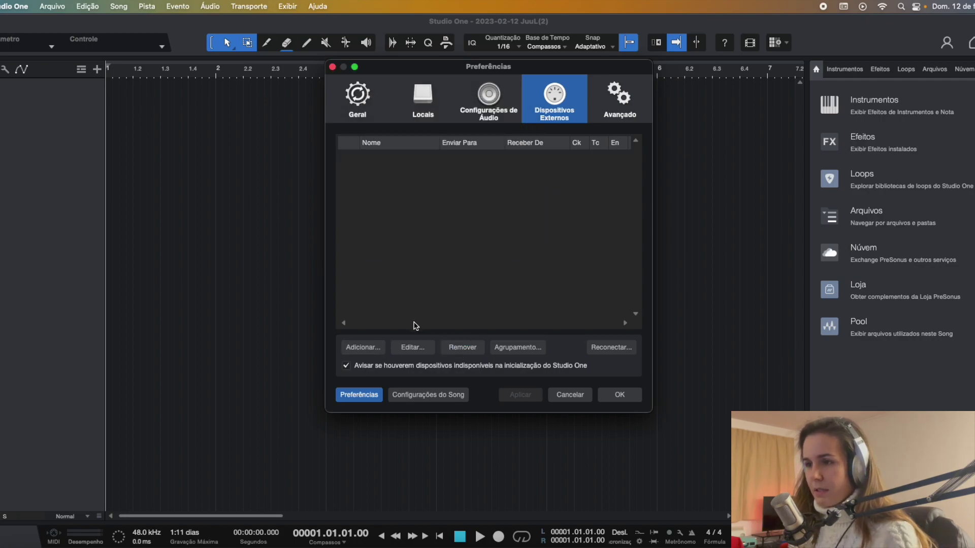
click(365, 348)
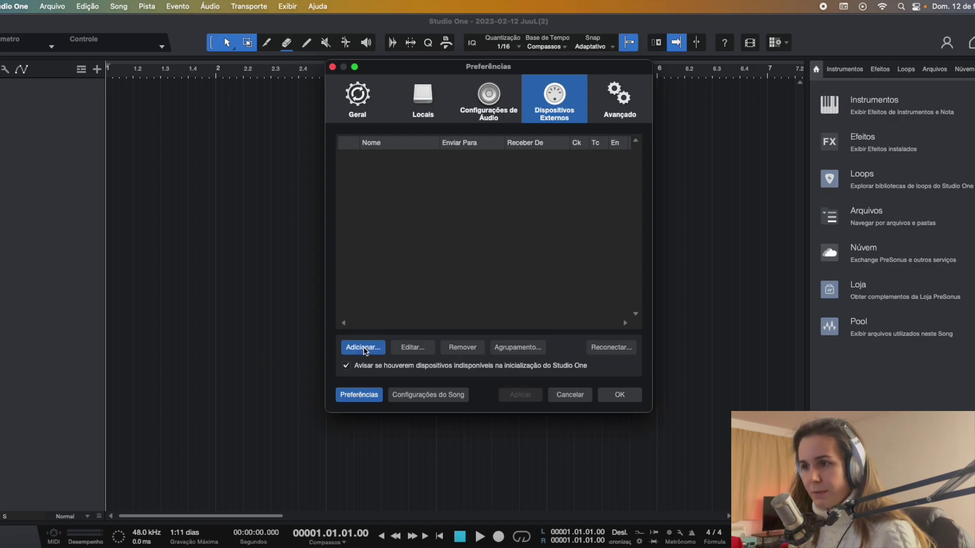
Create a generic keyboard with manufacturer 'M Audio' and device name 'Keystation 49'.
scroll(434, 259, down, 3)
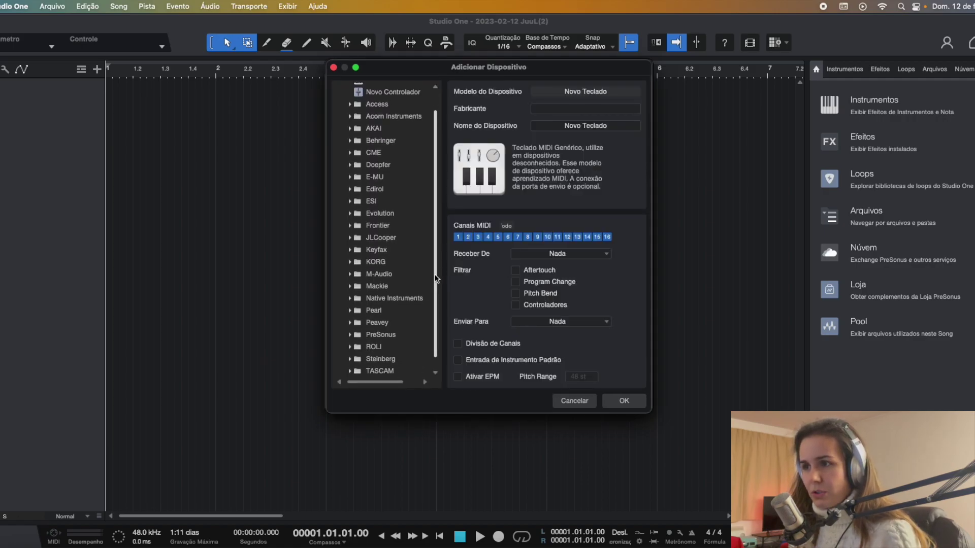
scroll(433, 342, up, 3)
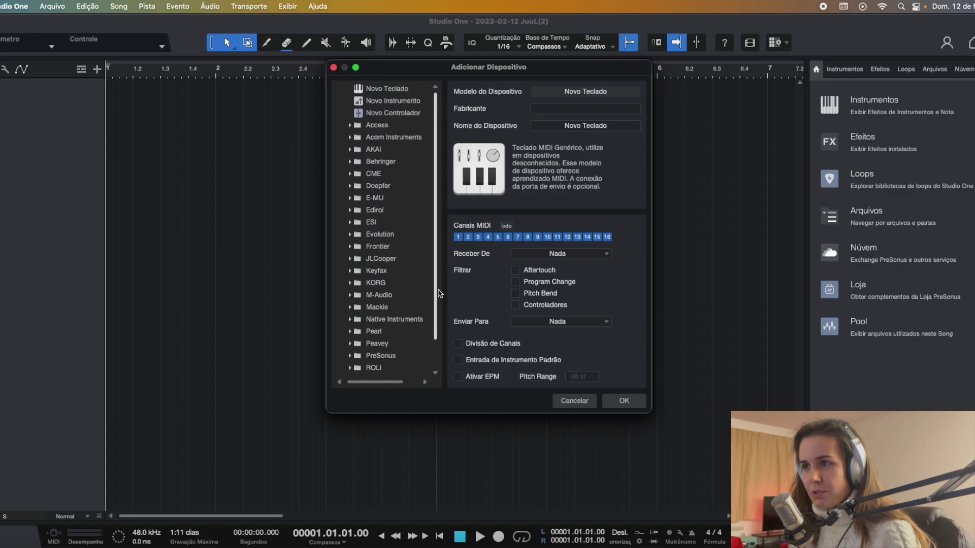
click(382, 90)
click(603, 110)
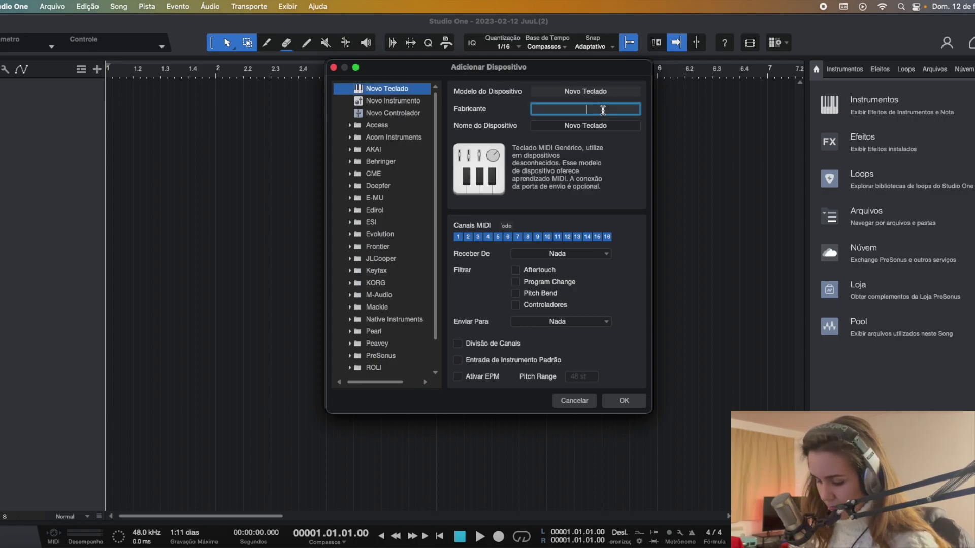
text(M Audio)
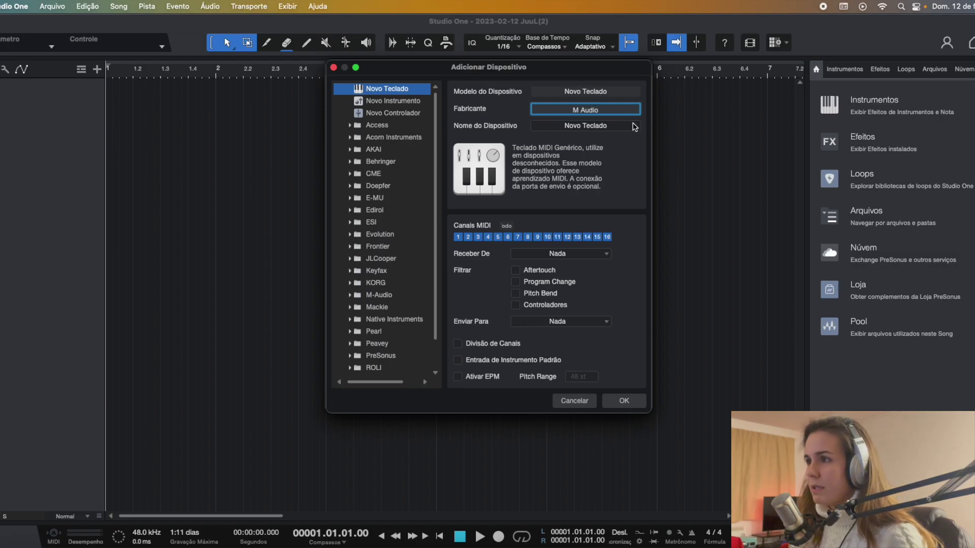
click(634, 127)
text(Key)
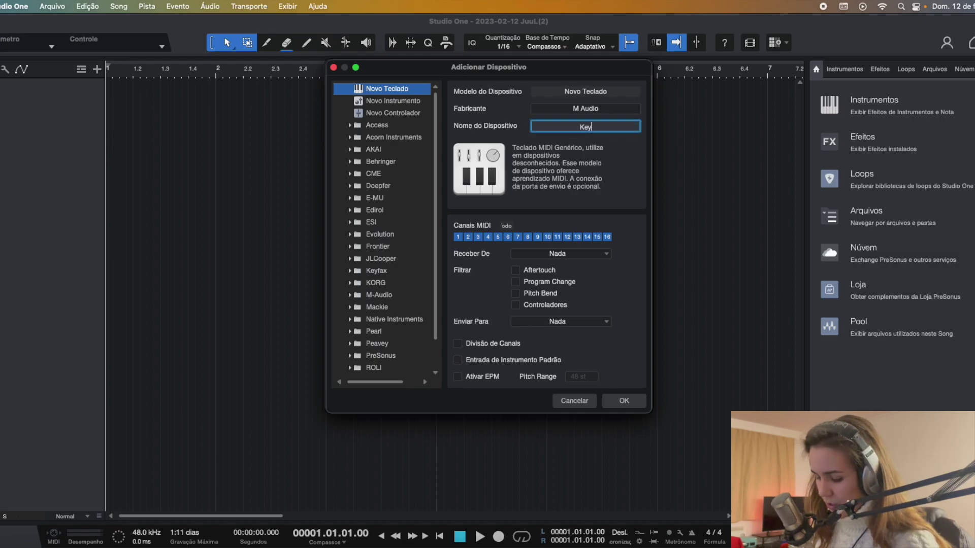
text(st)
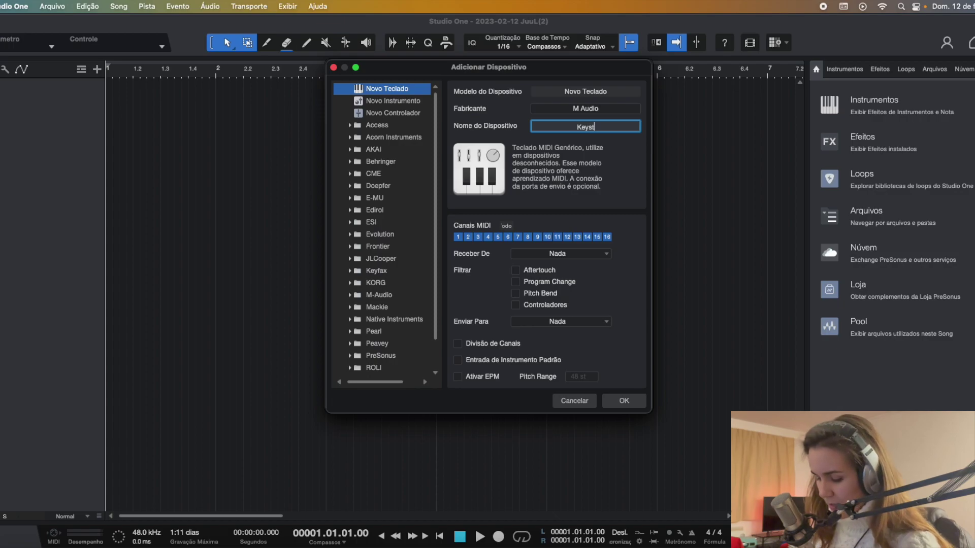
text(ation 49)
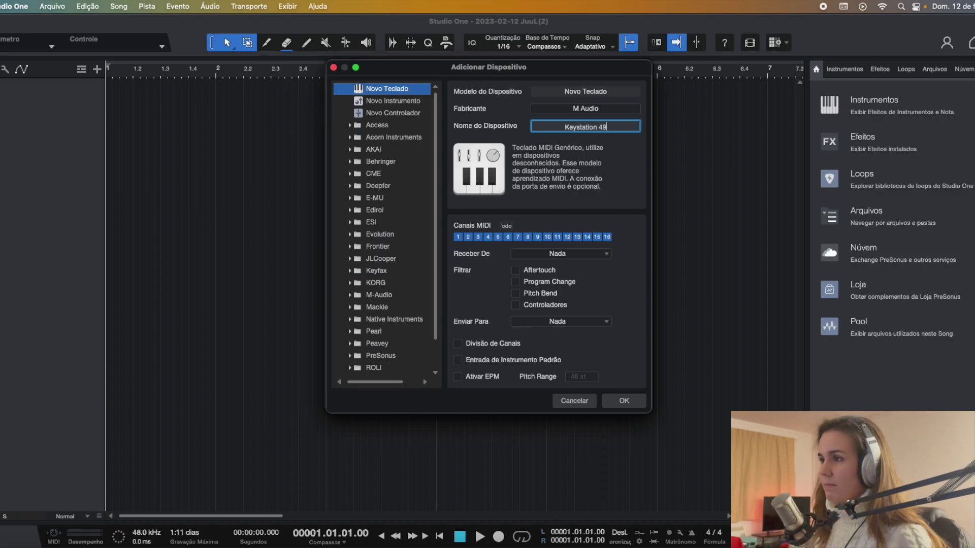
click(491, 259)
Receive from Keystation 49 Porta 1, check all four message filters, and confirm both dialogs.
click(557, 253)
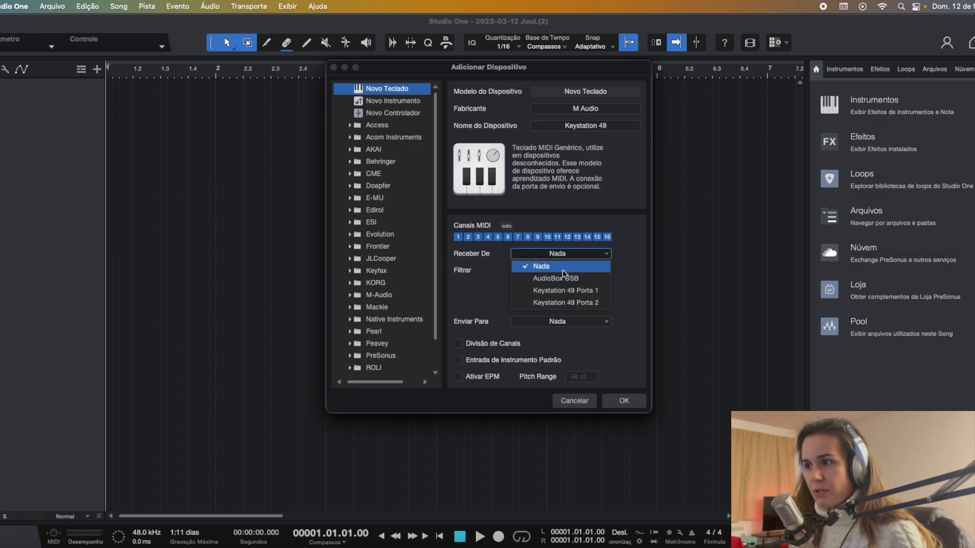
click(580, 292)
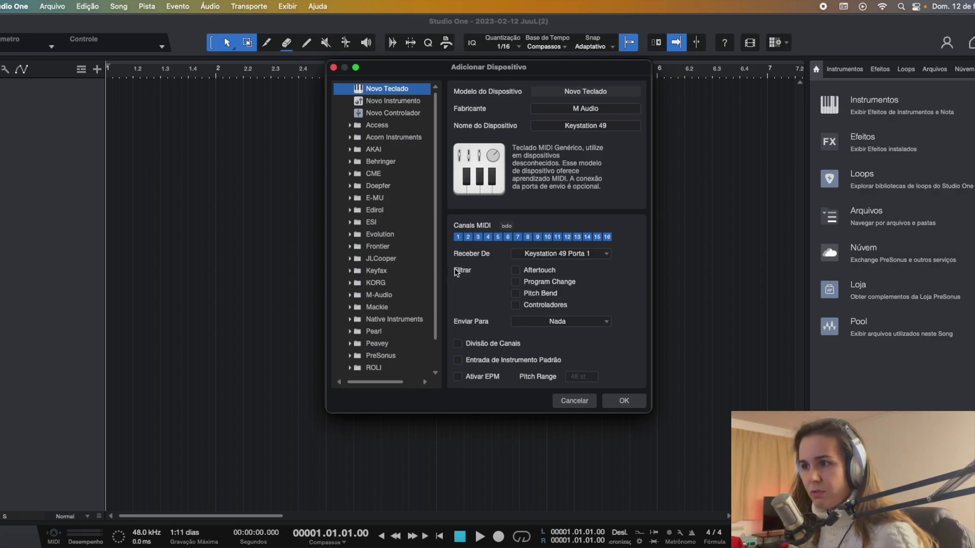
click(516, 270)
click(516, 283)
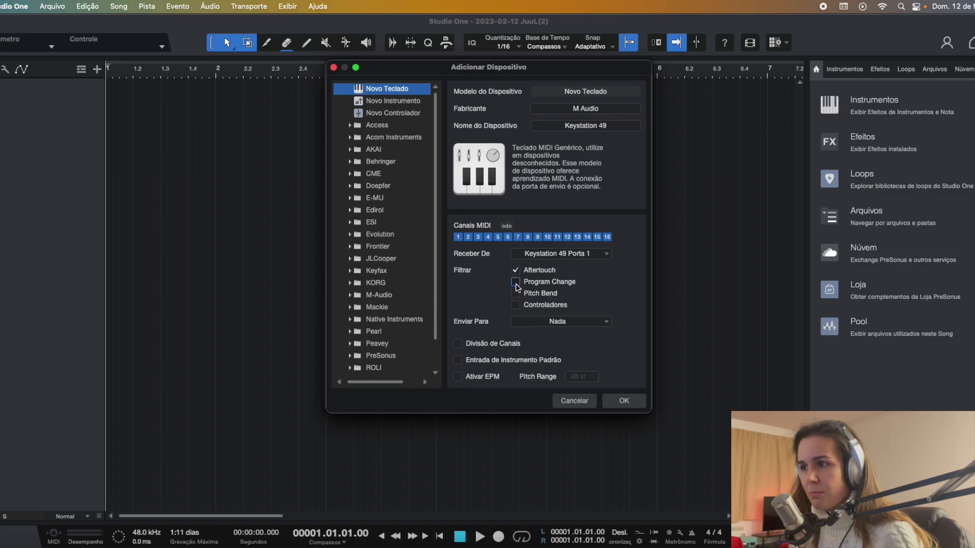
click(516, 293)
click(516, 305)
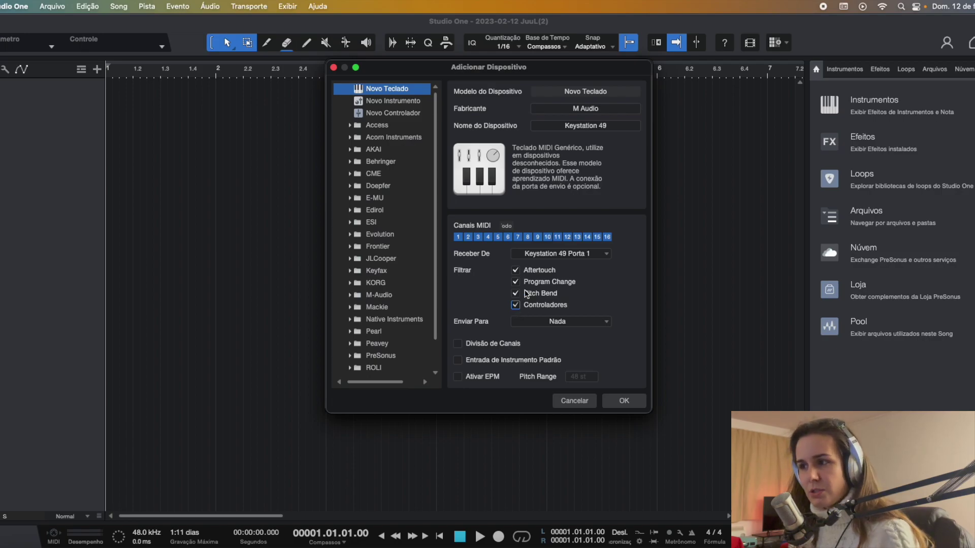
click(624, 401)
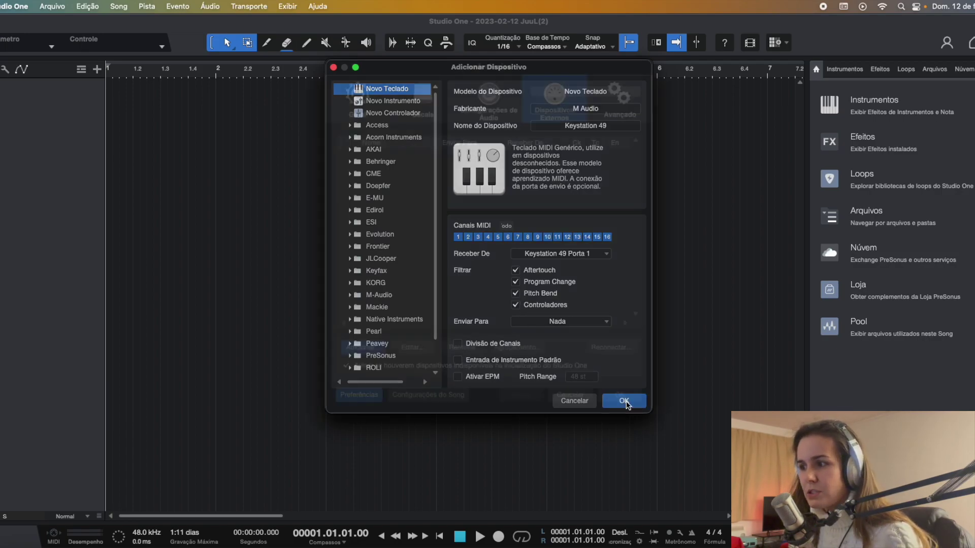
click(625, 402)
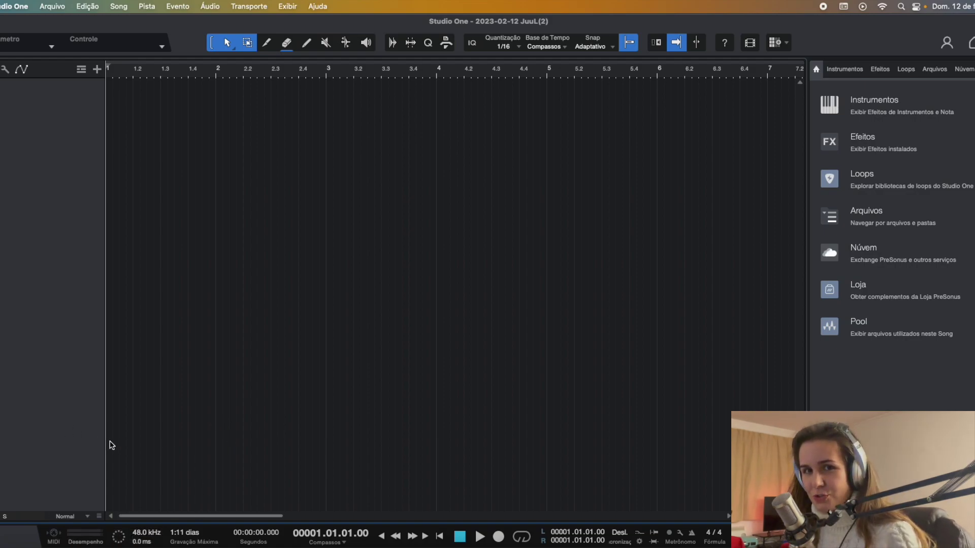
click(97, 69)
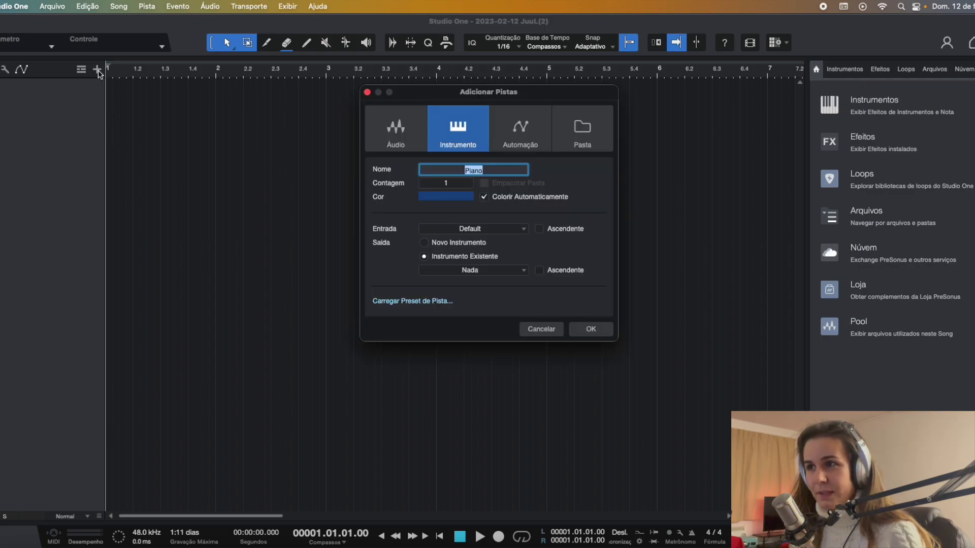
Add one mono audio track named 'Vocal' with a count of 1.
click(561, 330)
key(t)
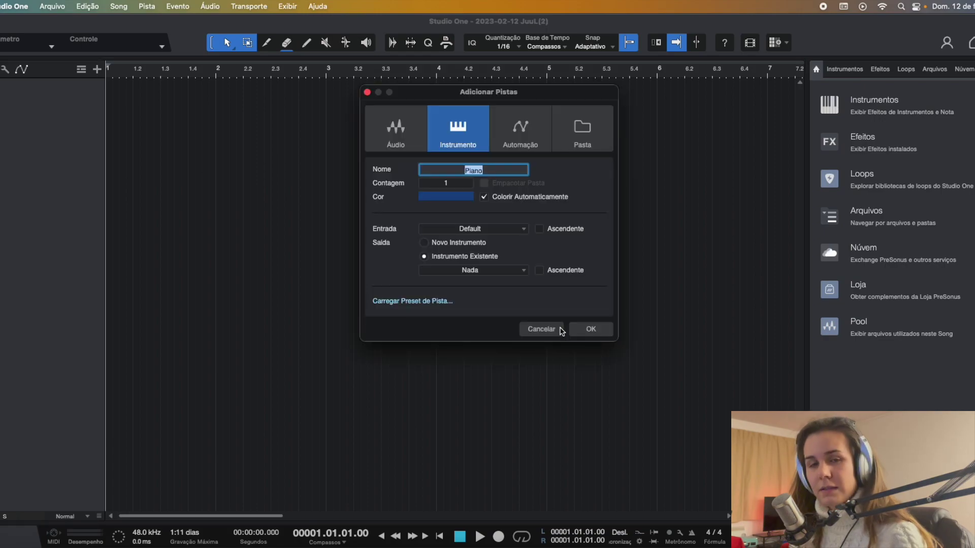
click(397, 130)
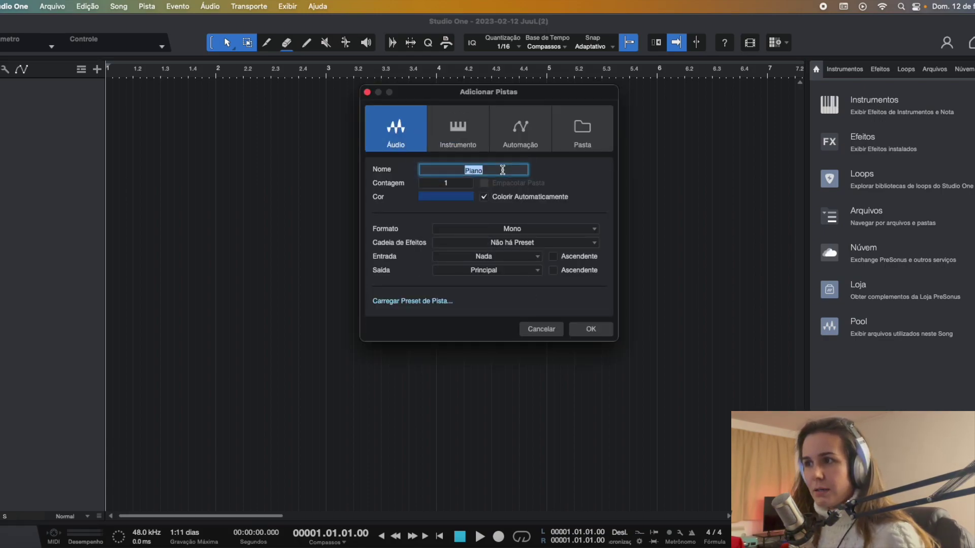
text(Vocal)
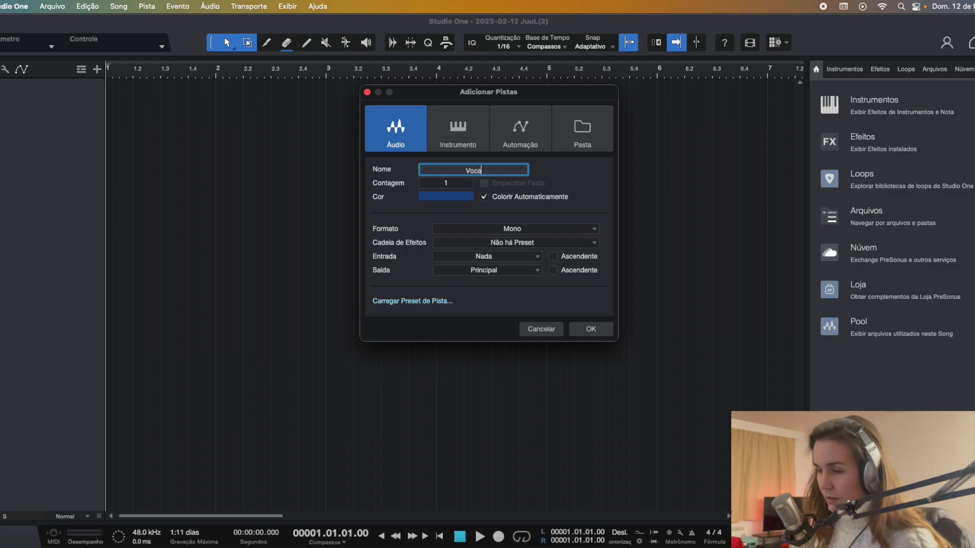
click(445, 185)
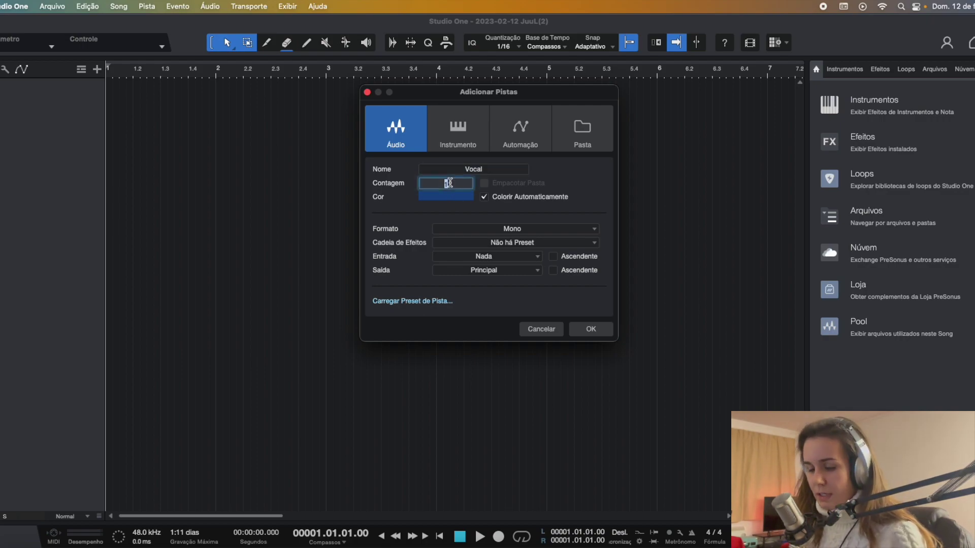
text(2)
key(BackSpace)
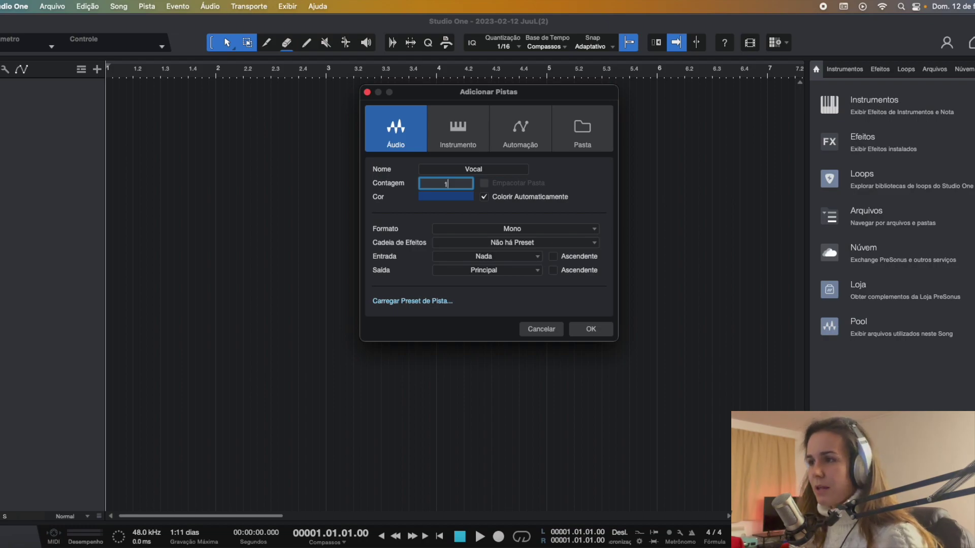
click(542, 231)
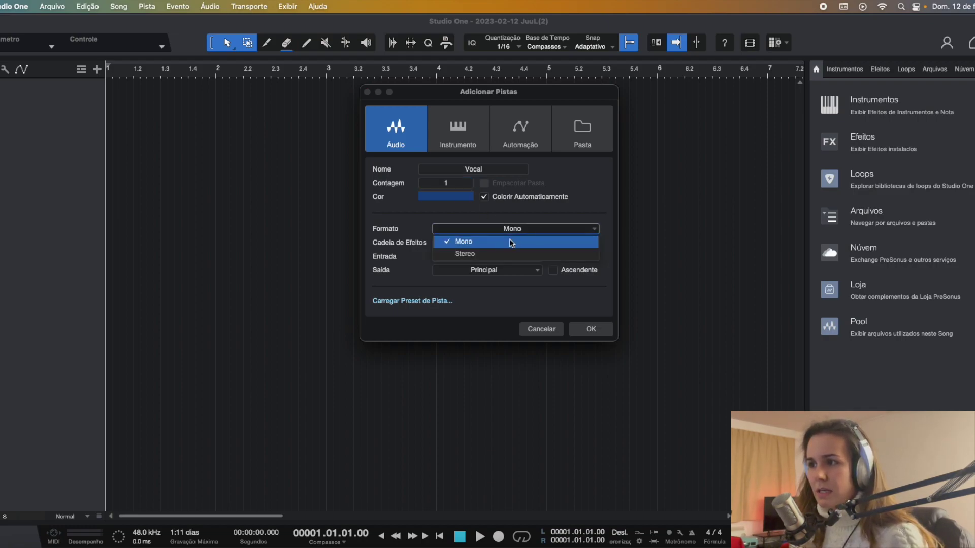
click(470, 244)
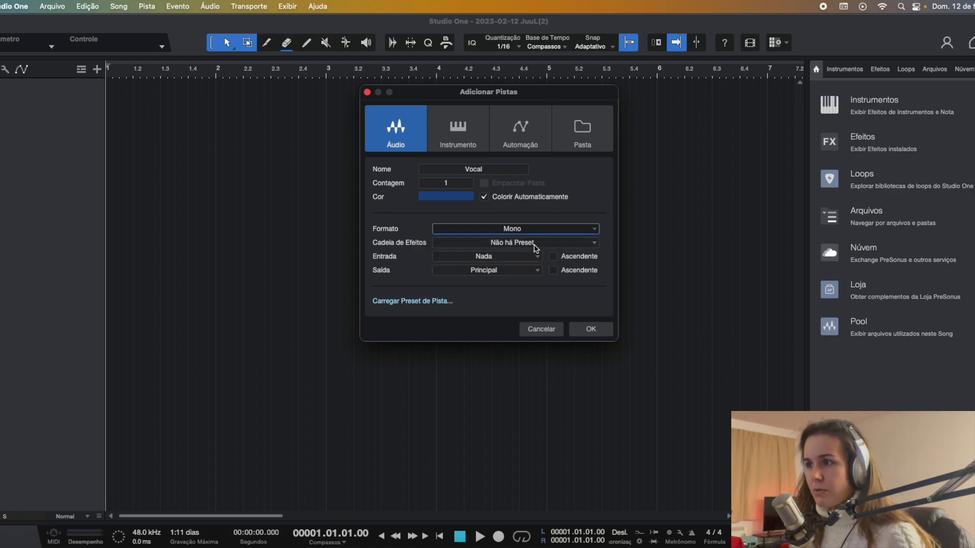
click(590, 331)
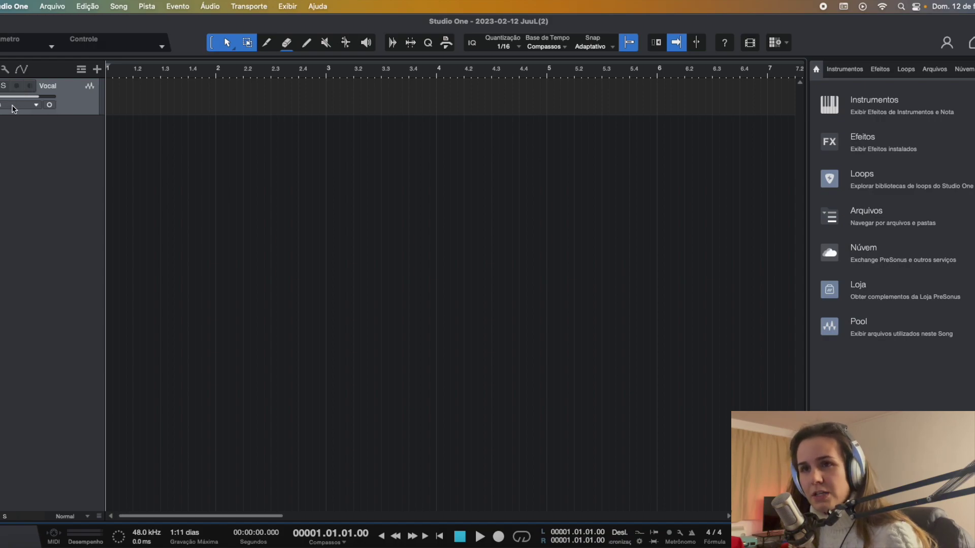
Inspect the Vocal track's input choices and the audio settings without changing anything.
click(36, 107)
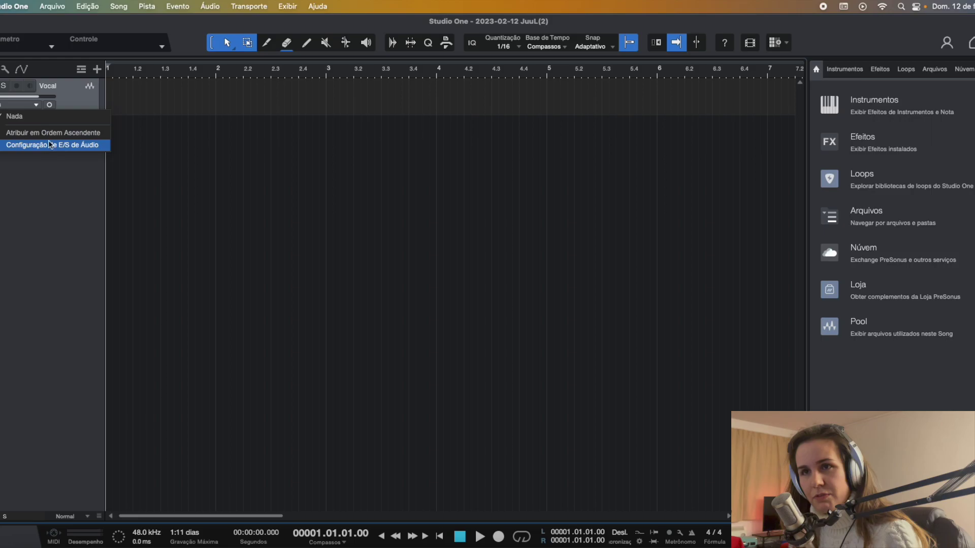
click(37, 108)
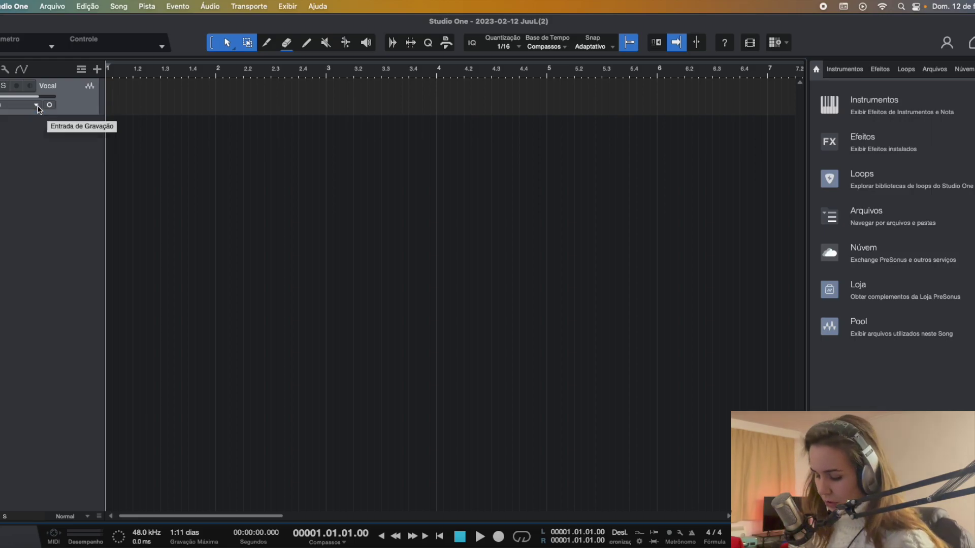
key(super+comma)
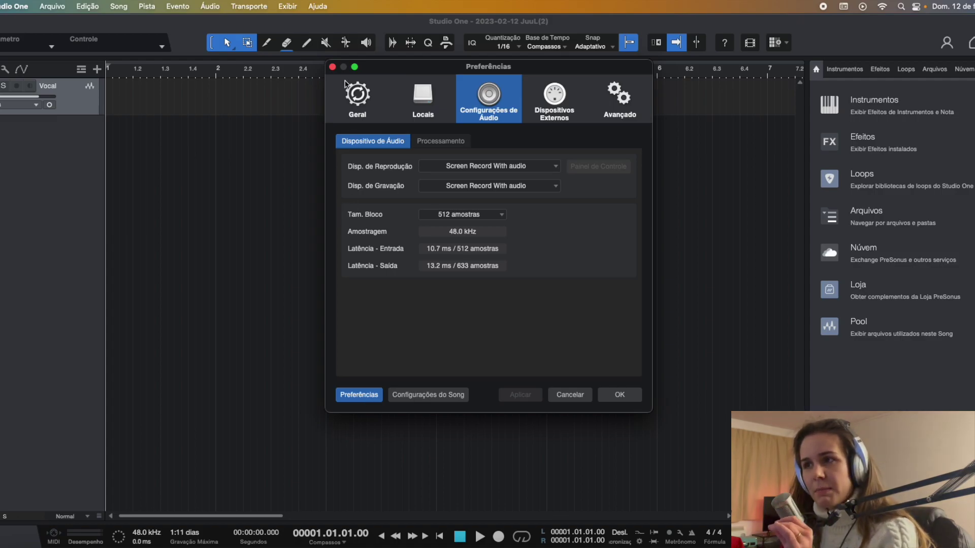
click(332, 66)
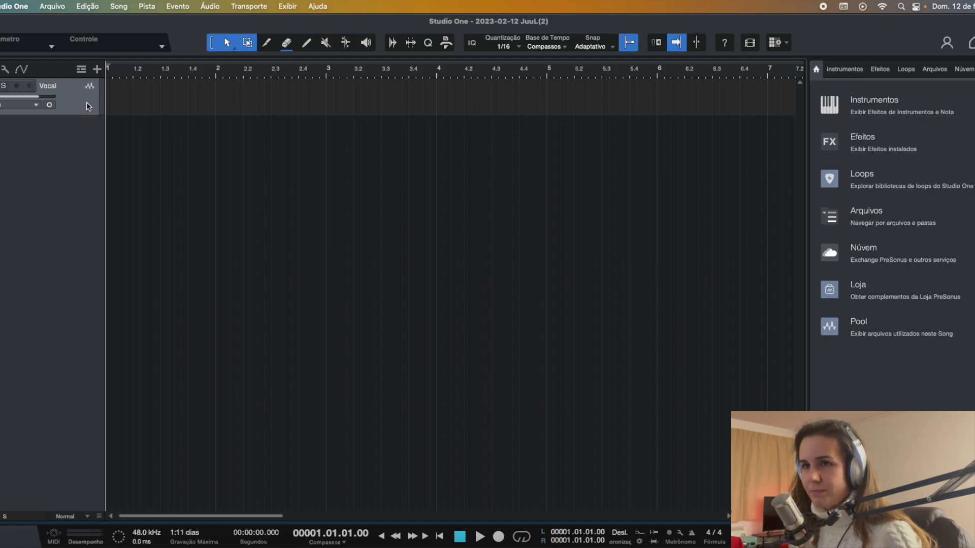
click(19, 109)
Leave the Vocal input at Nada and set the song tempo to 80 BPM.
click(30, 120)
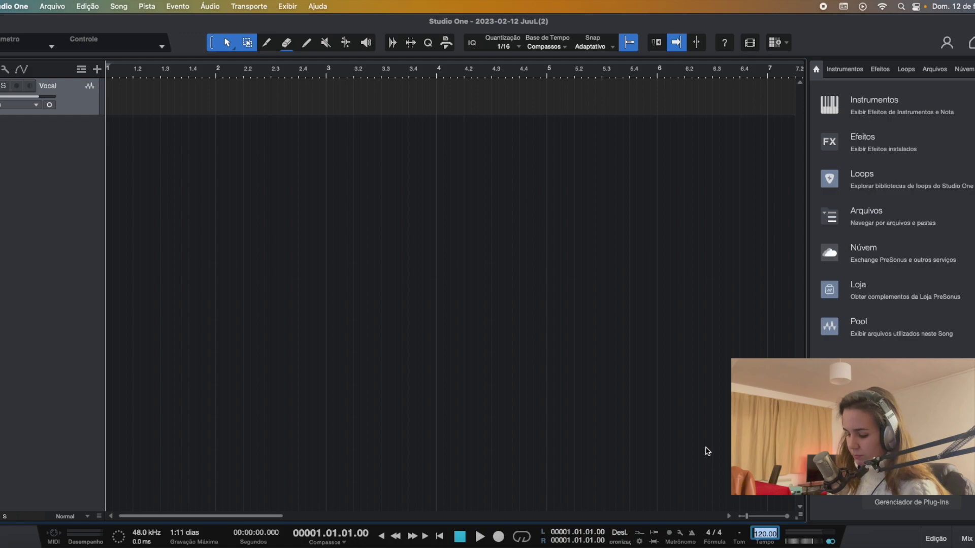
text(80)
key(Return)
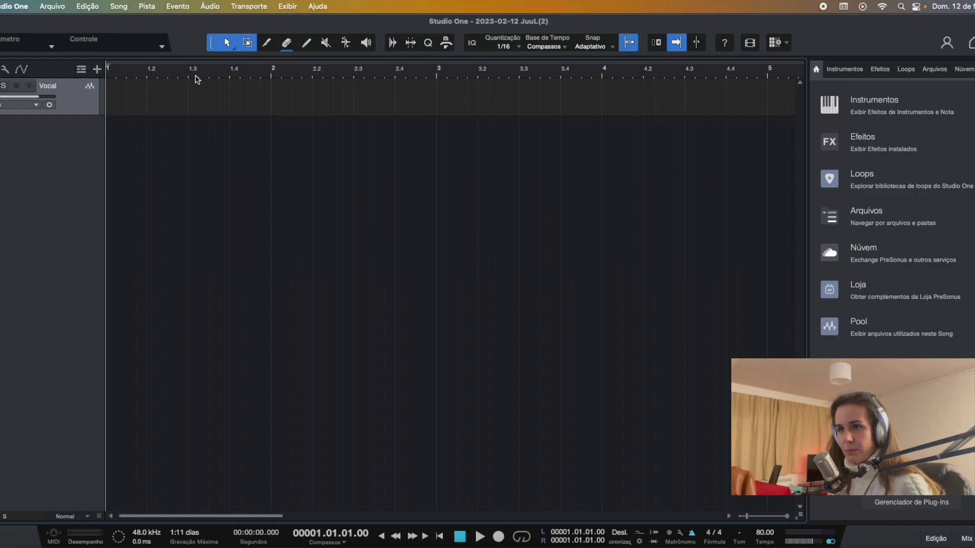
Play back from bar 2, then hide the browser and zoom out to show bars 1-8.
click(271, 72)
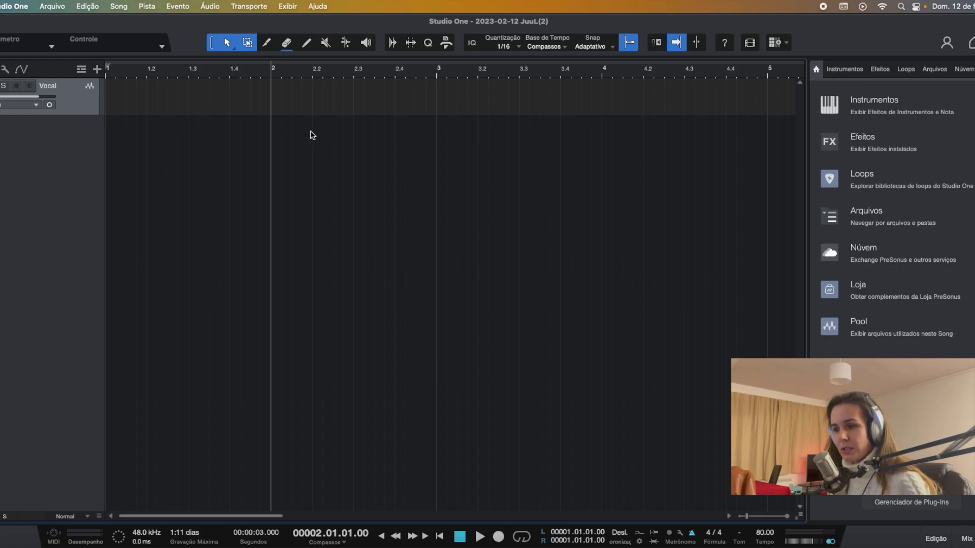
key(space)
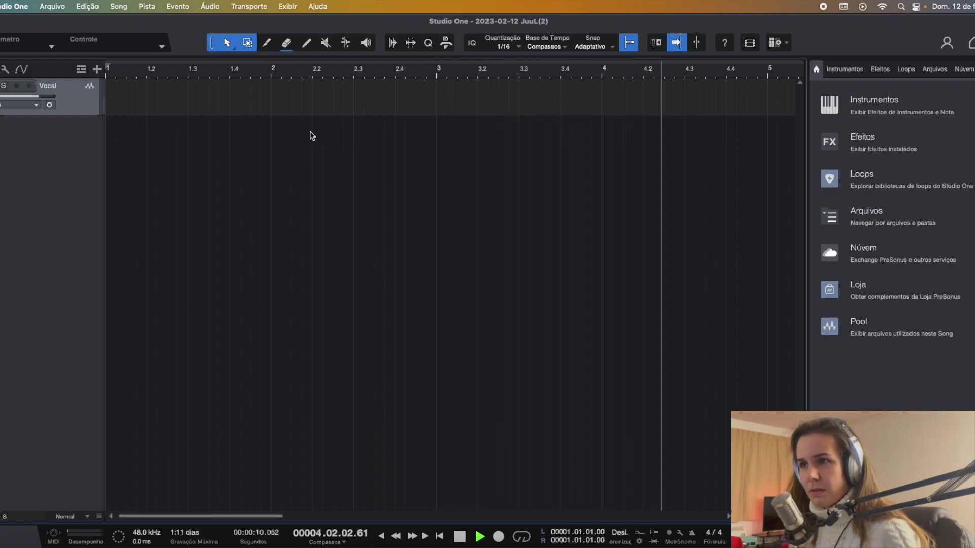
key(space)
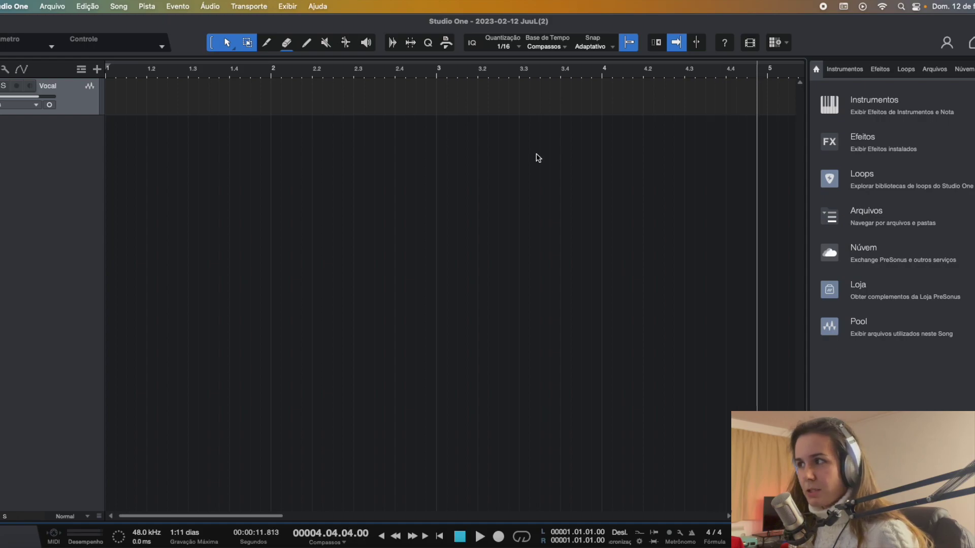
key(F5)
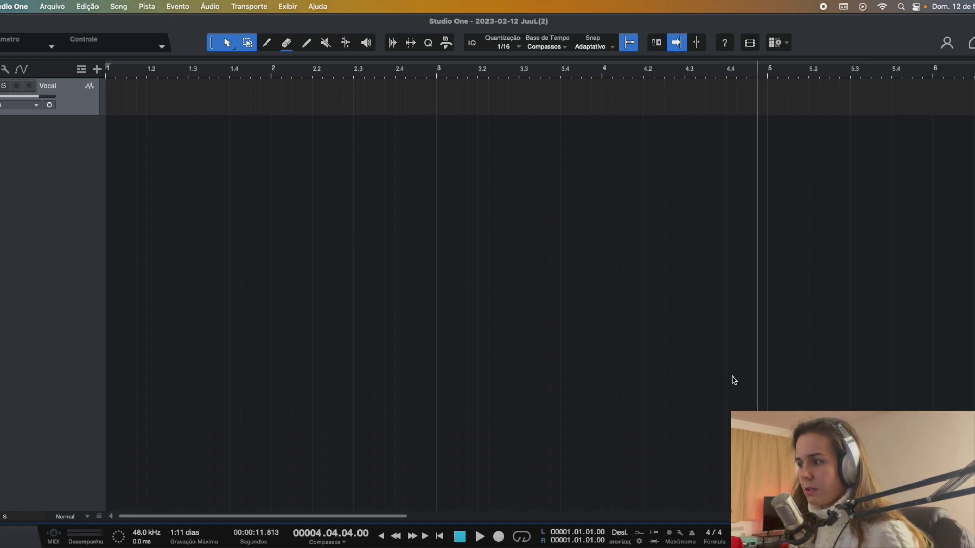
key(w)
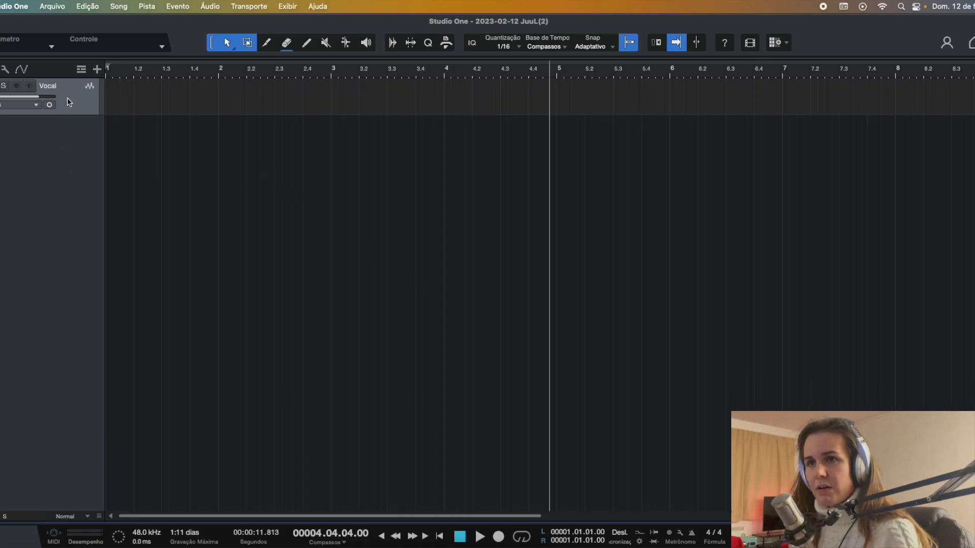
Add an instrument track named 'Piano' below the Vocal track.
click(97, 70)
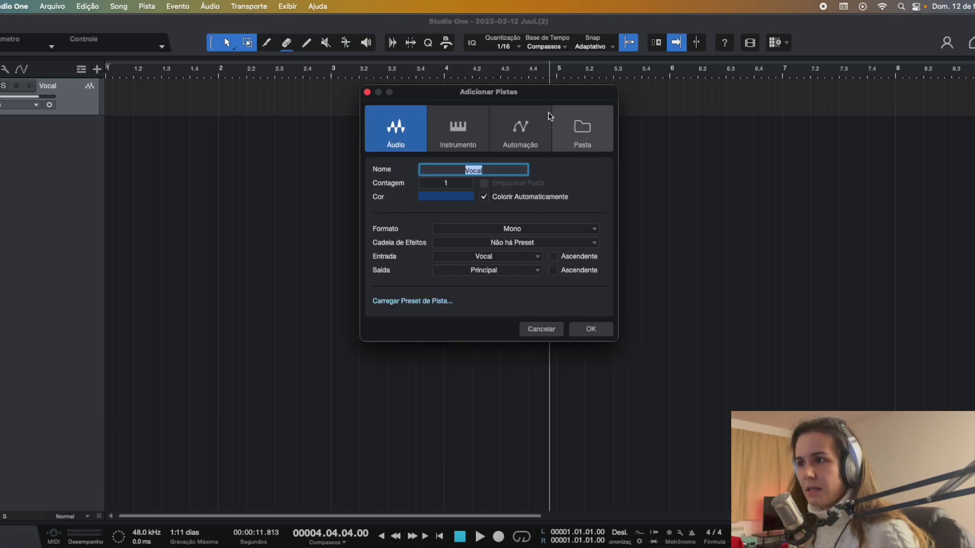
click(486, 135)
click(486, 169)
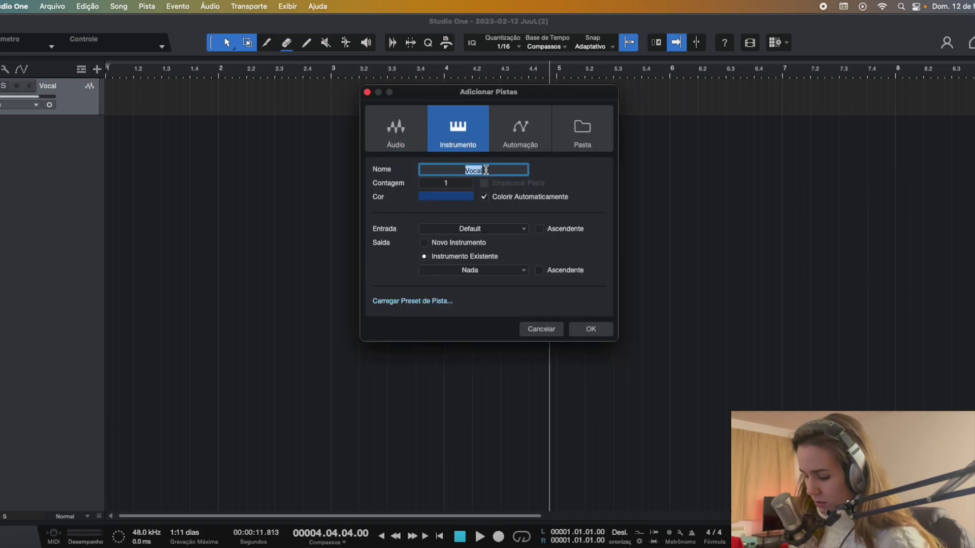
text(Piano)
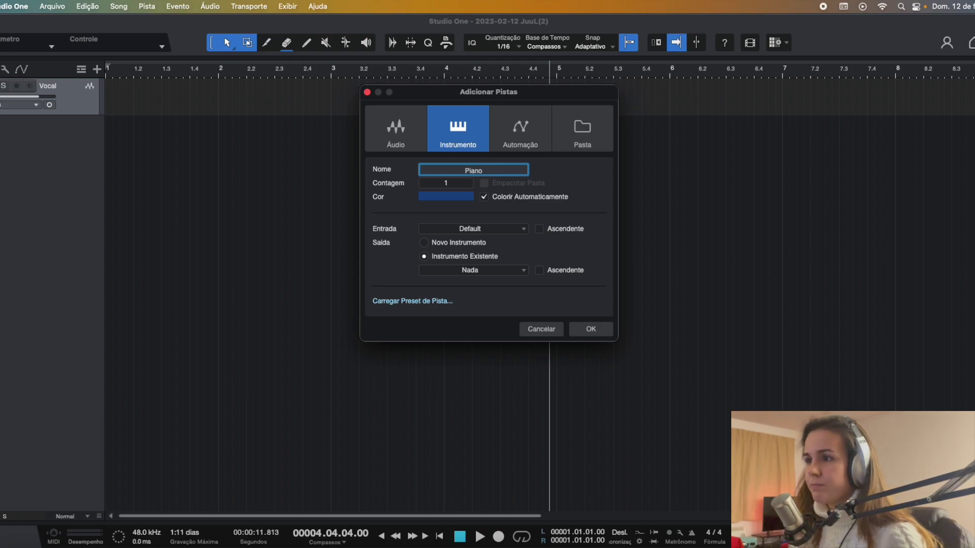
click(589, 330)
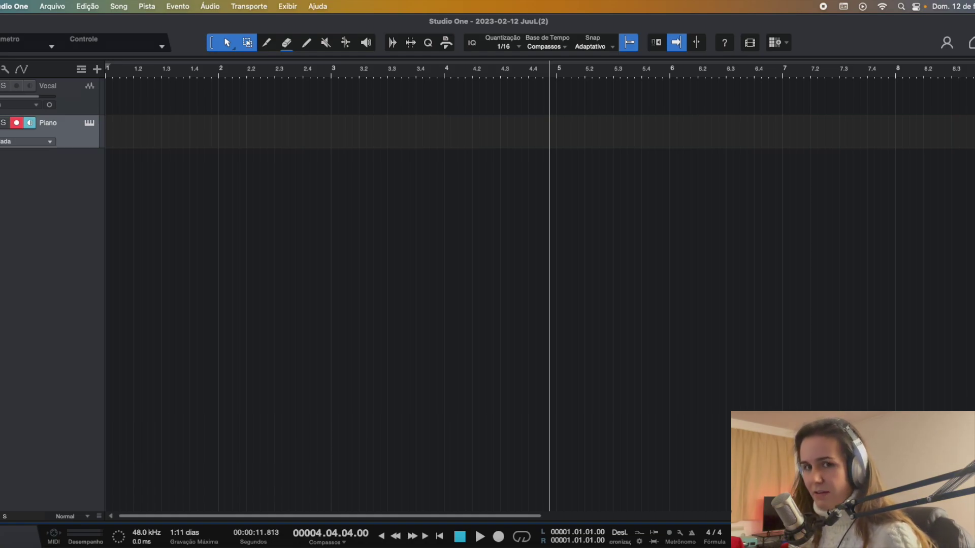
Open the browser with F5 and look through the PreSonus and VST3 instrument folders.
key(F5)
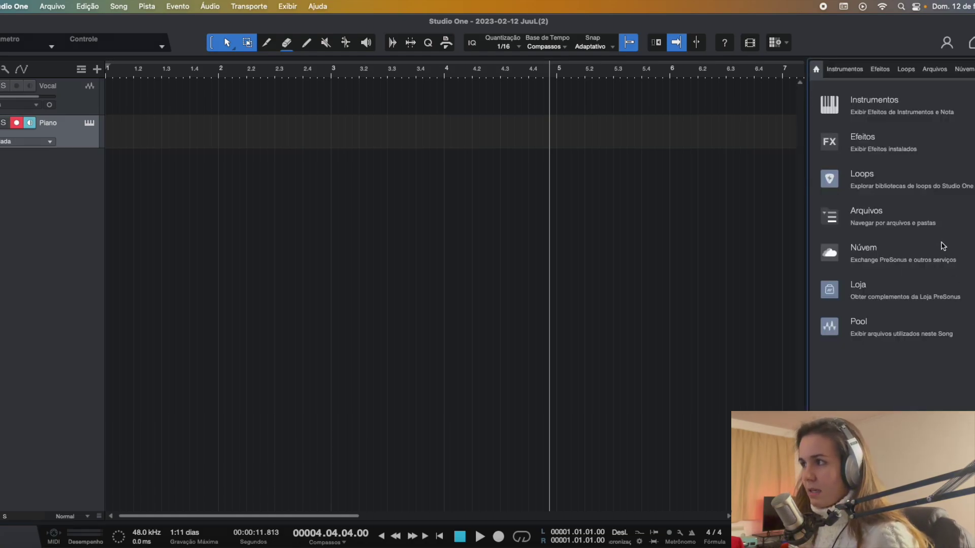
click(868, 102)
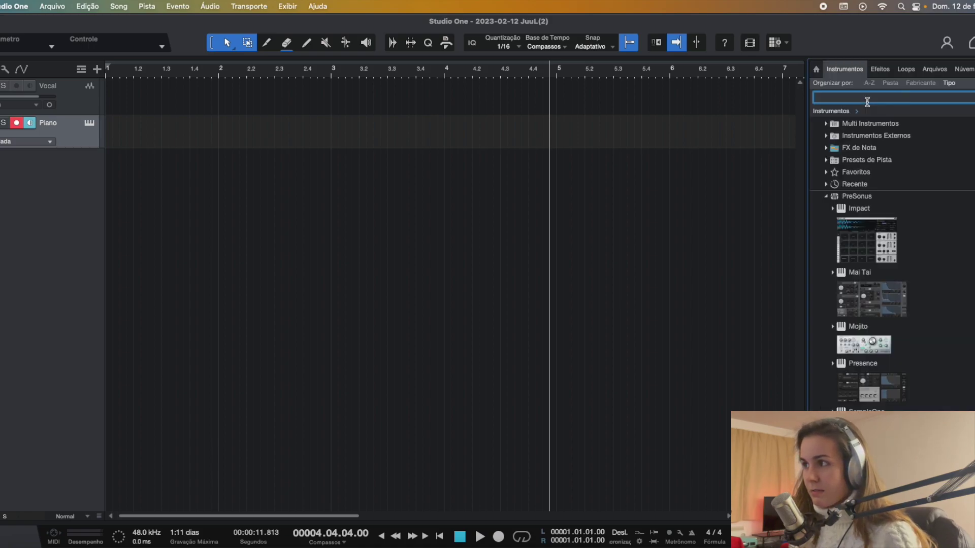
click(833, 209)
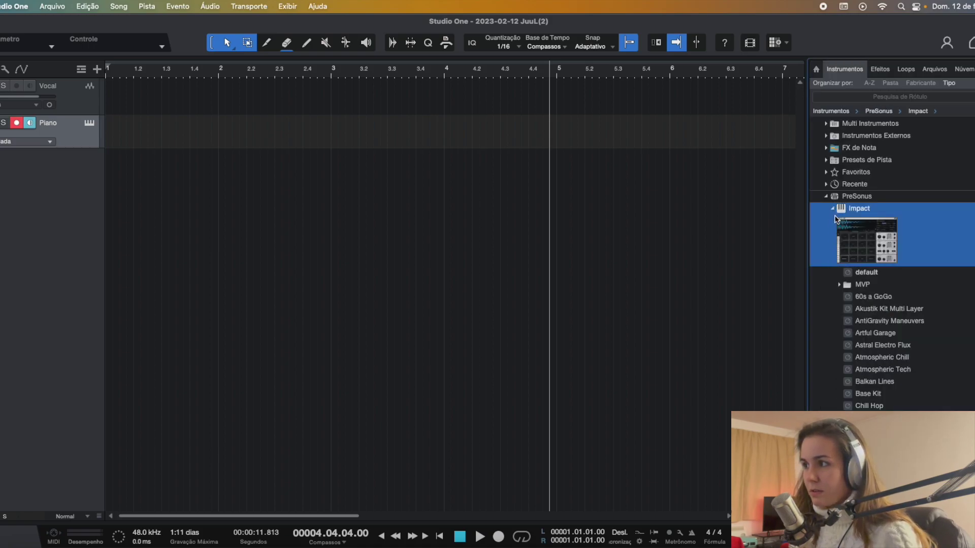
click(834, 209)
click(826, 197)
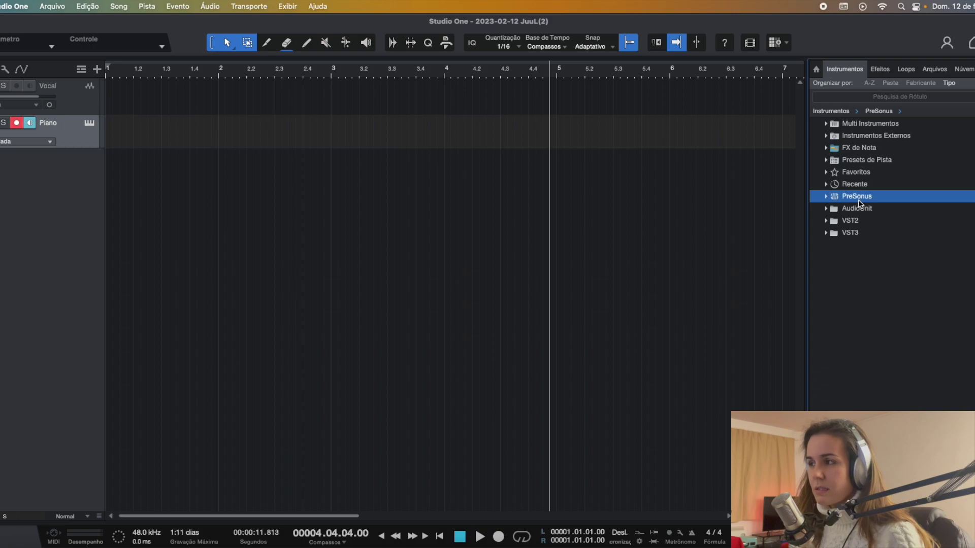
click(827, 233)
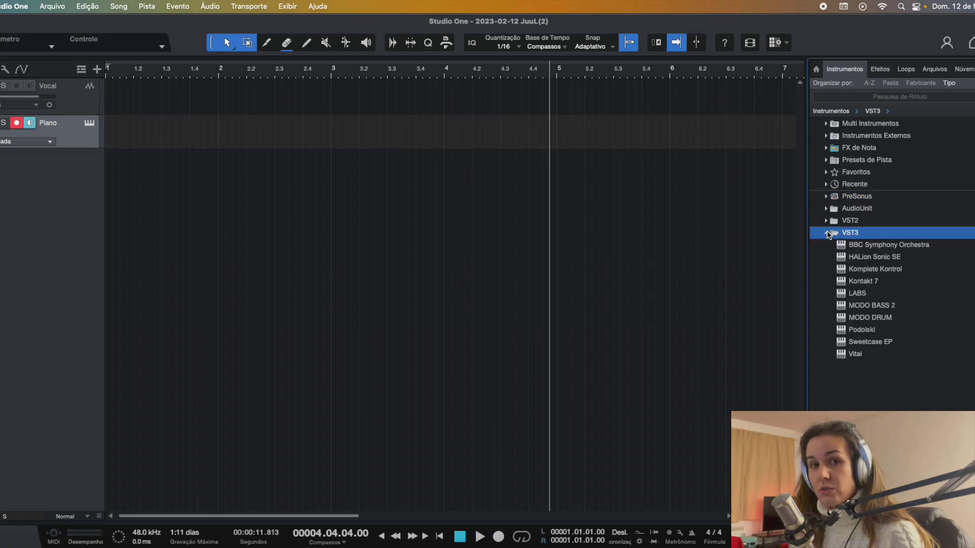
click(827, 234)
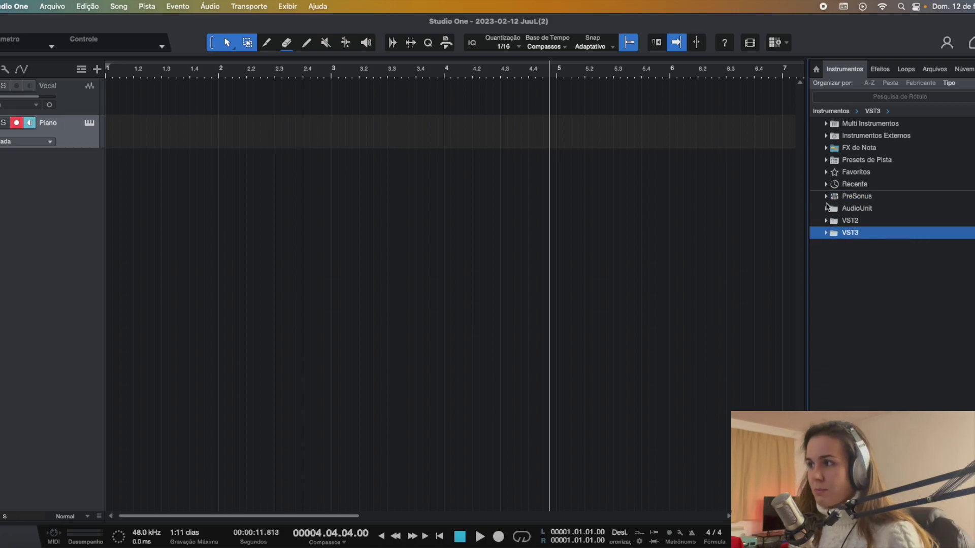
click(826, 196)
scroll(870, 305, down, 3)
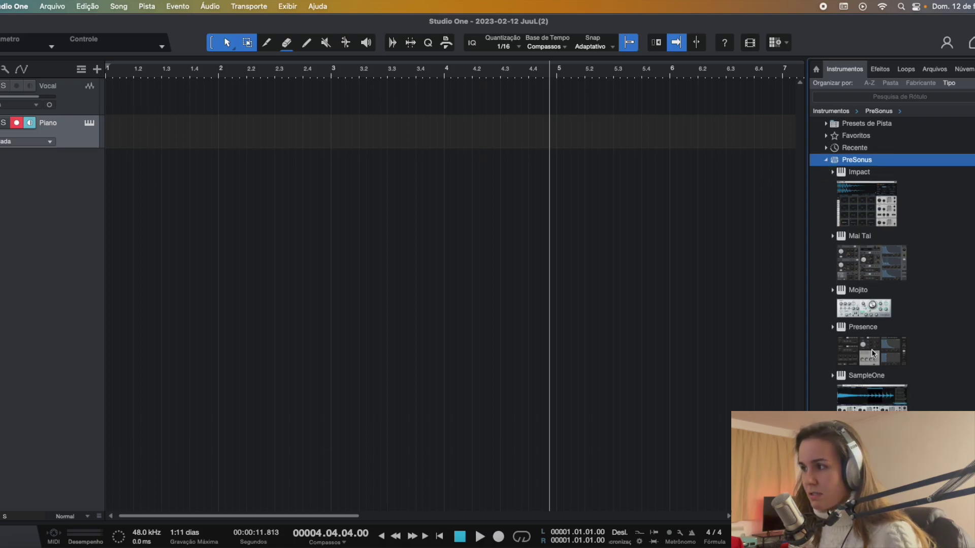
Load Presence onto the Piano track and undo the extra Presence track.
drag(882, 357, 393, 135)
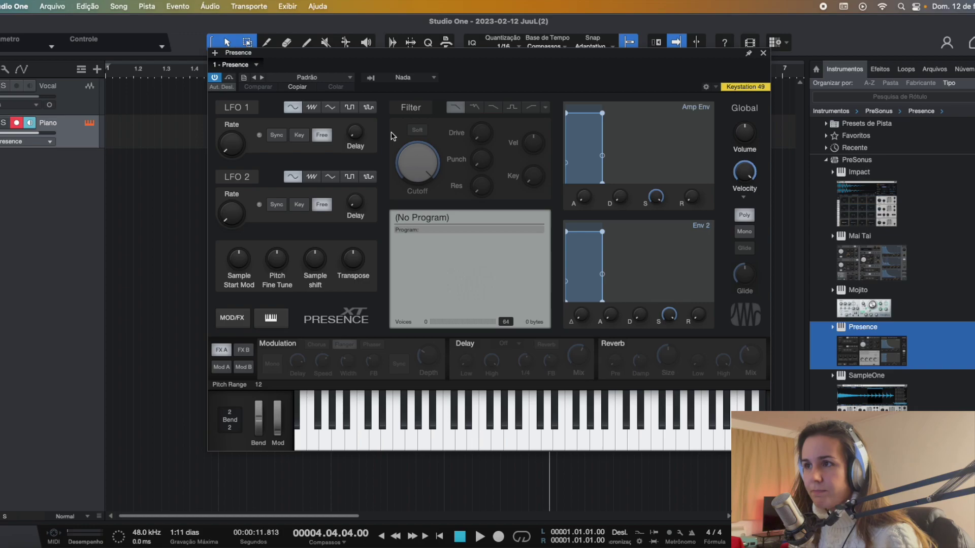
click(763, 53)
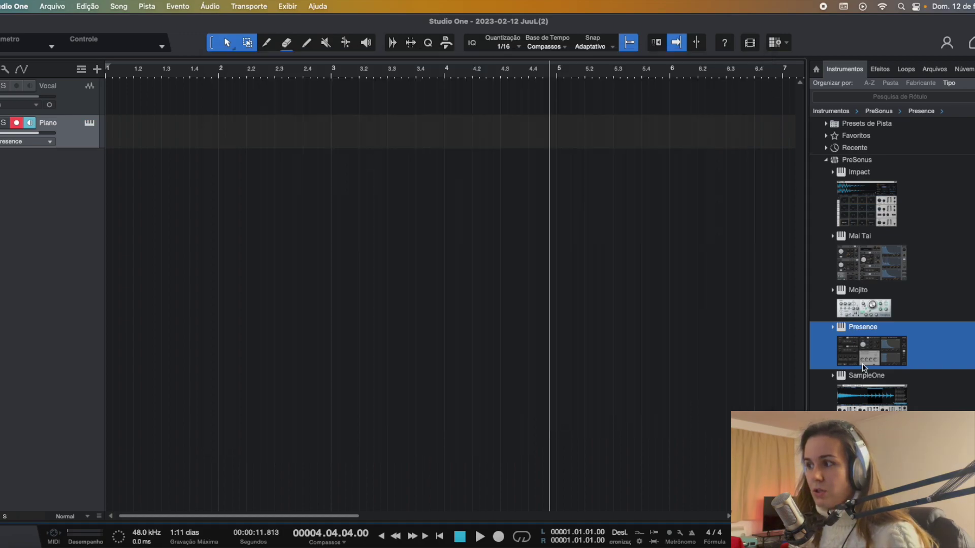
drag(863, 368, 261, 227)
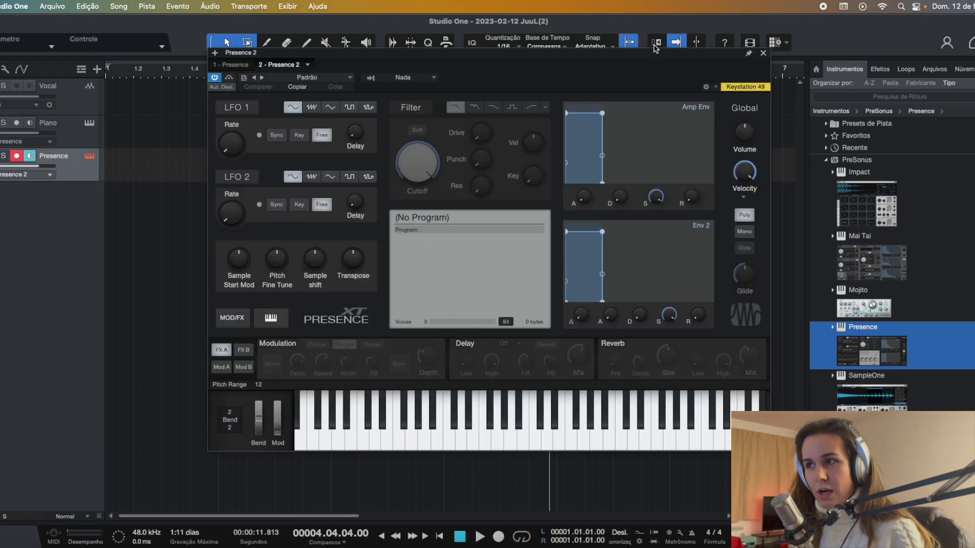
click(763, 53)
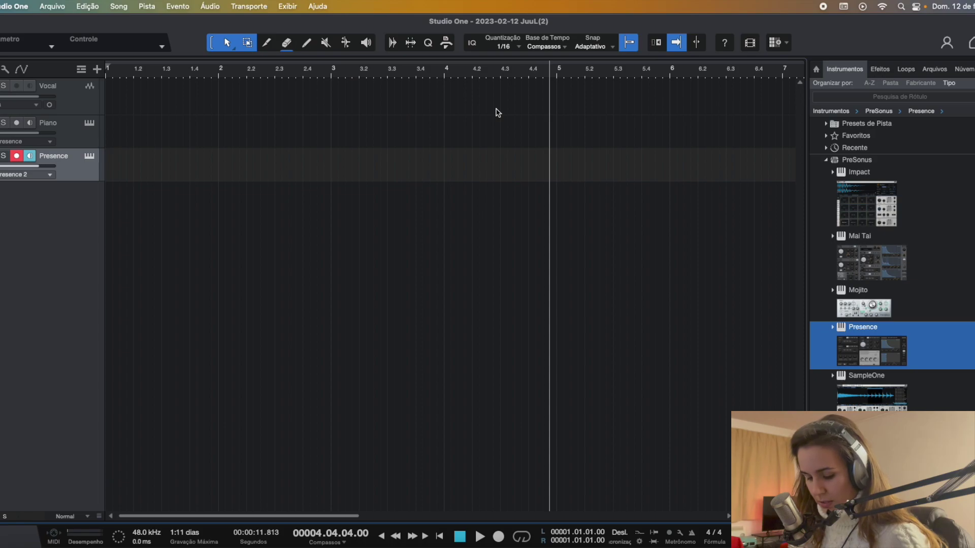
key(super+z)
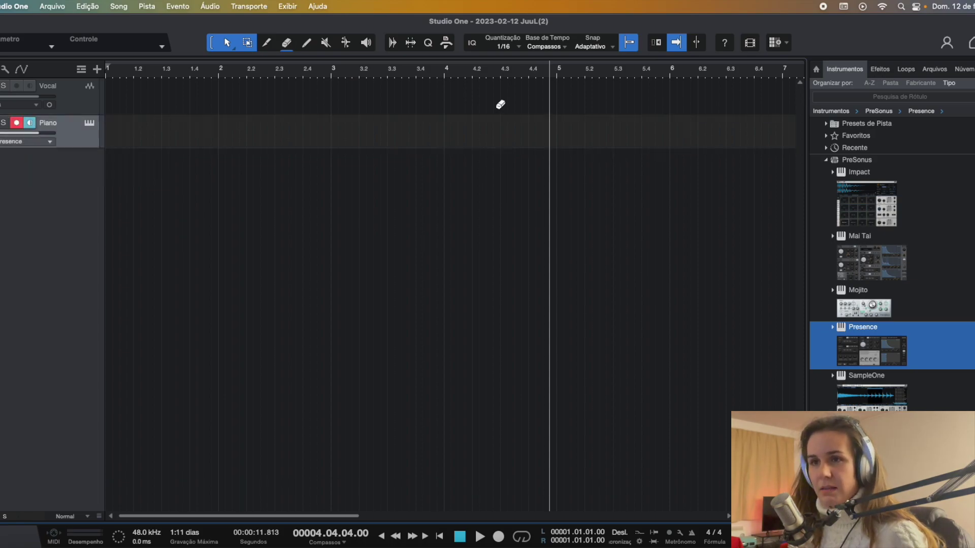
Load the Piano > Acoustic Piano - Ballad preset into the Piano track's Presence instrument.
click(89, 124)
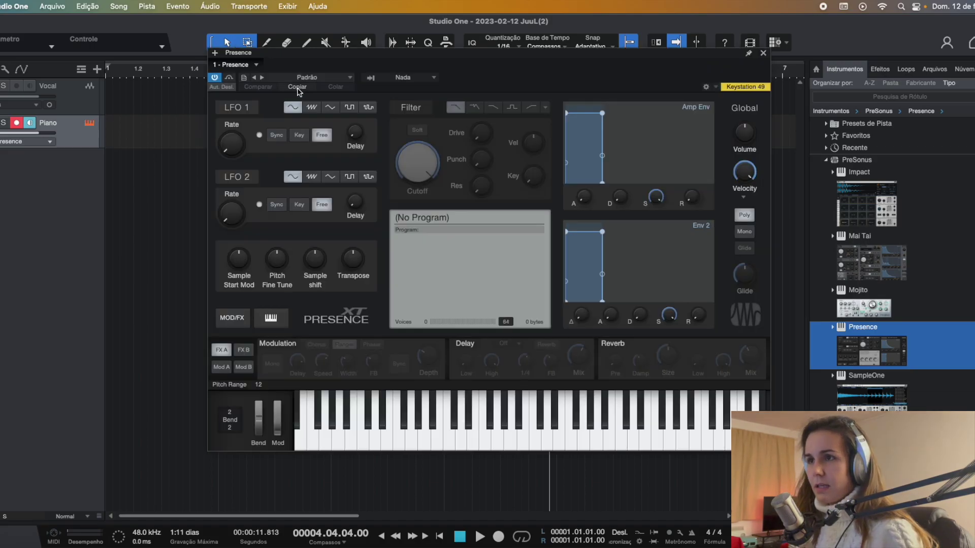
click(320, 80)
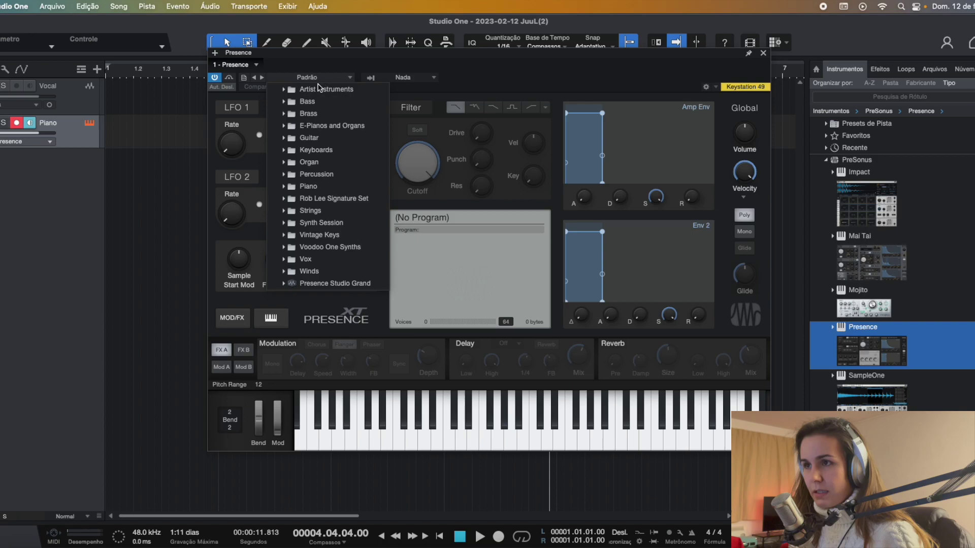
click(309, 186)
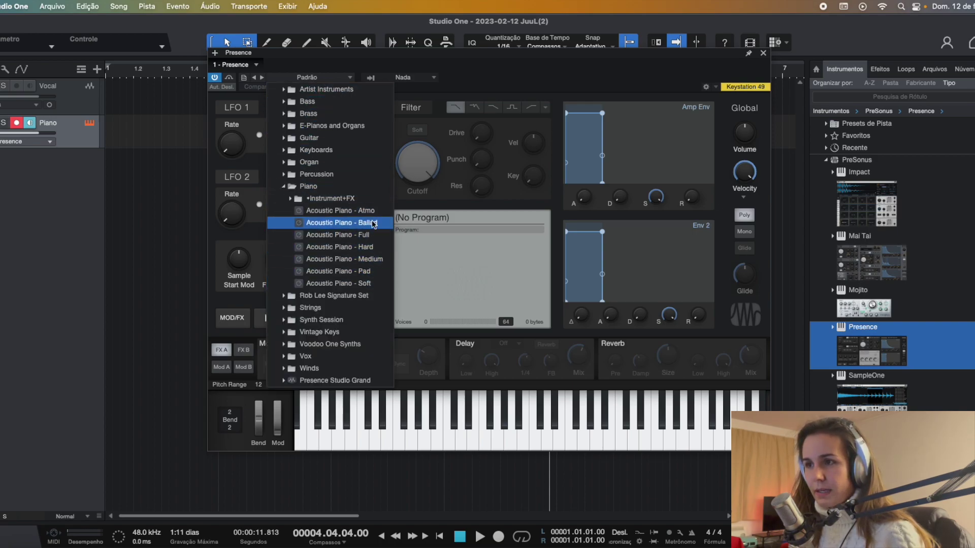
click(373, 228)
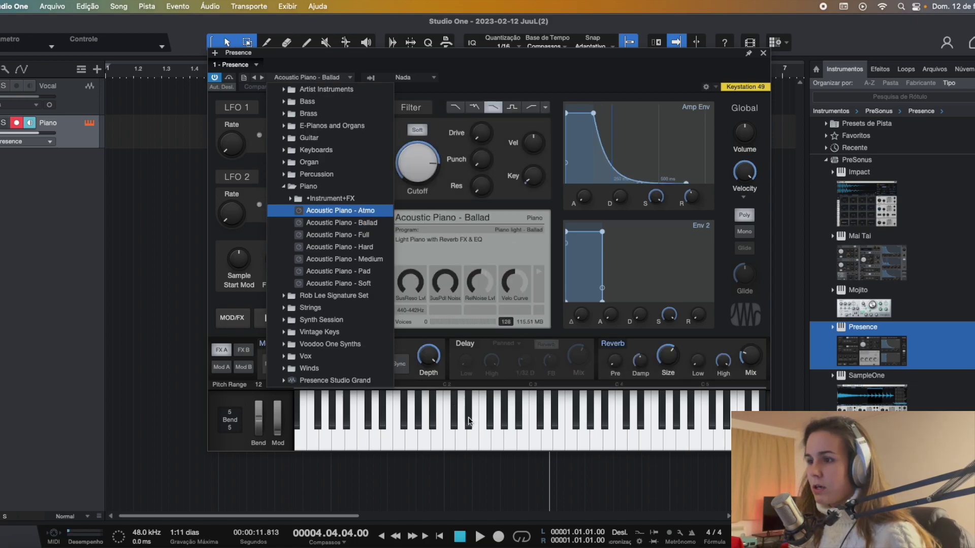
click(453, 438)
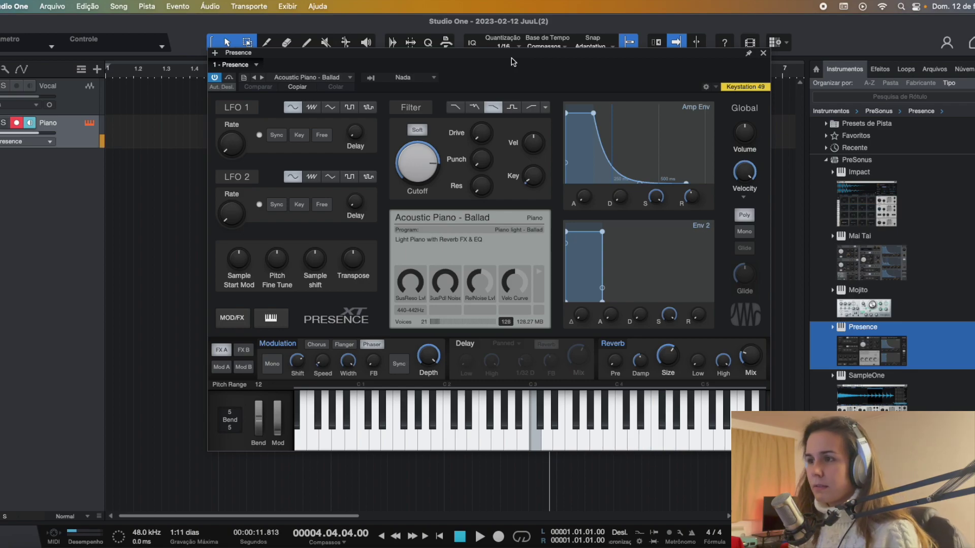
click(333, 79)
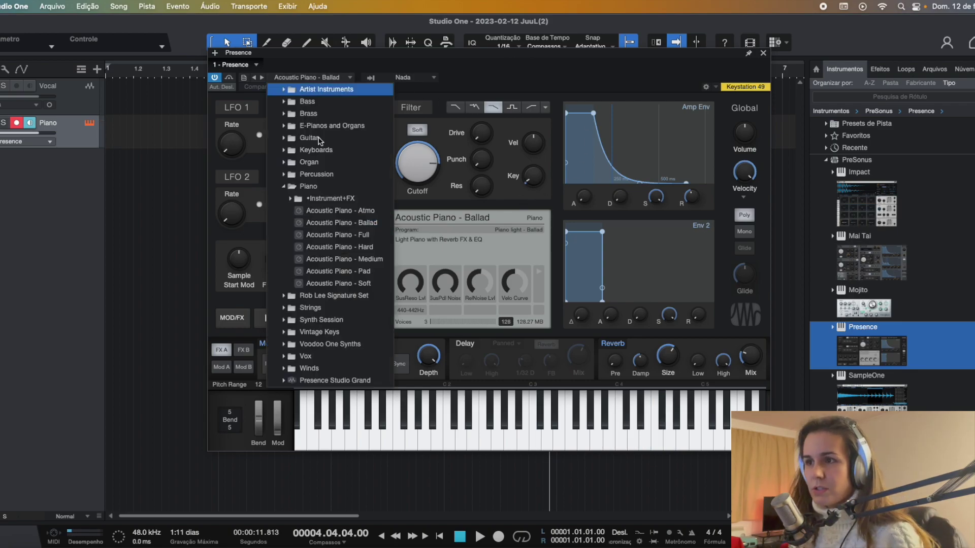
Try the Strings > Cellos presets Cello Staccato and Cello Tremolo in Presence.
click(290, 307)
click(297, 320)
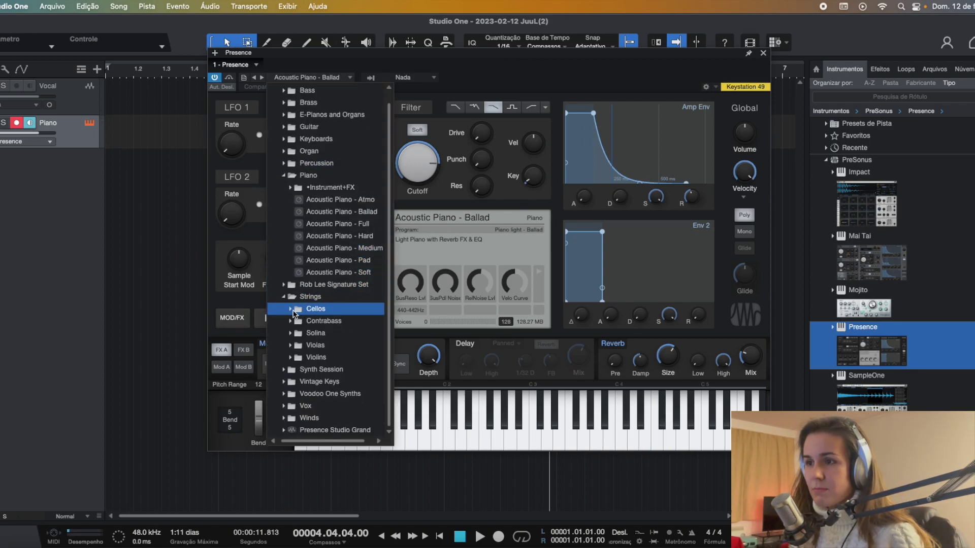
click(329, 308)
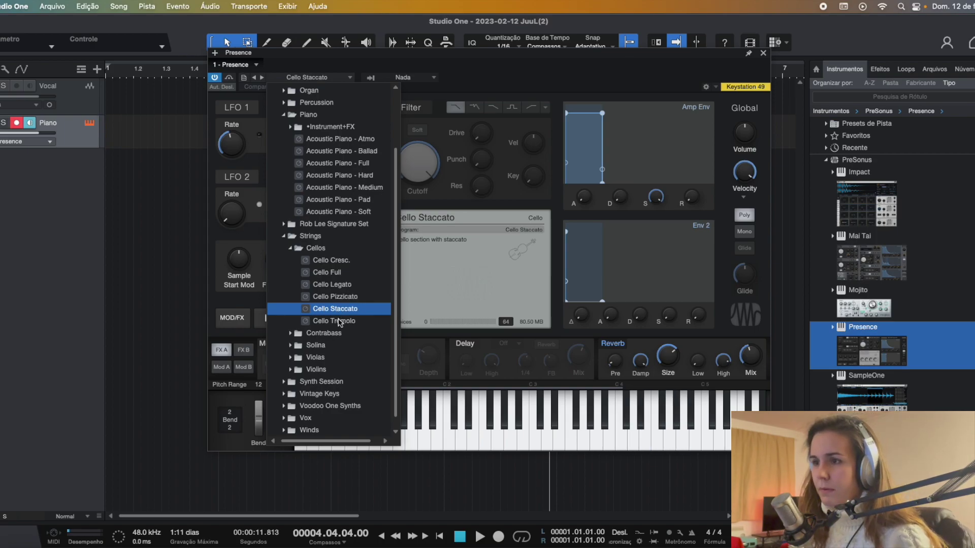
click(338, 322)
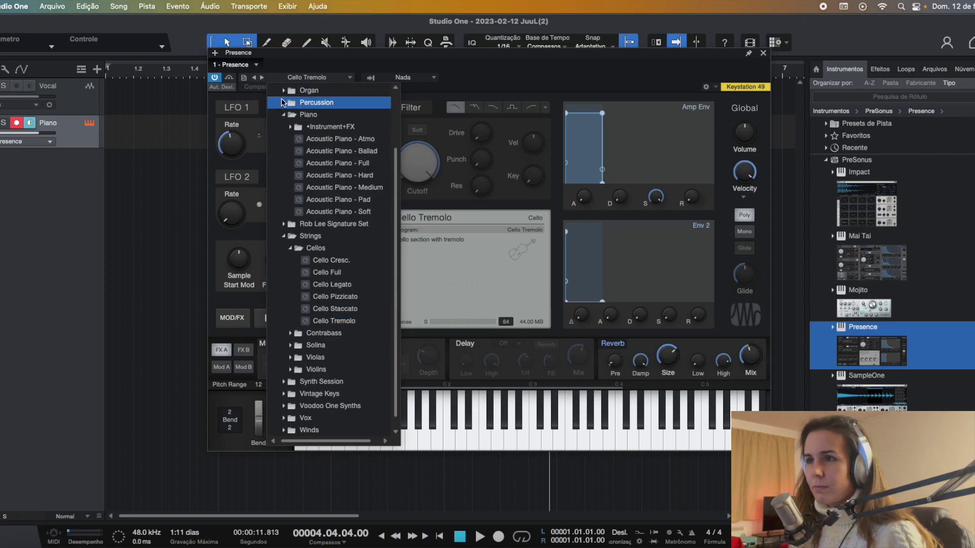
click(285, 116)
click(284, 139)
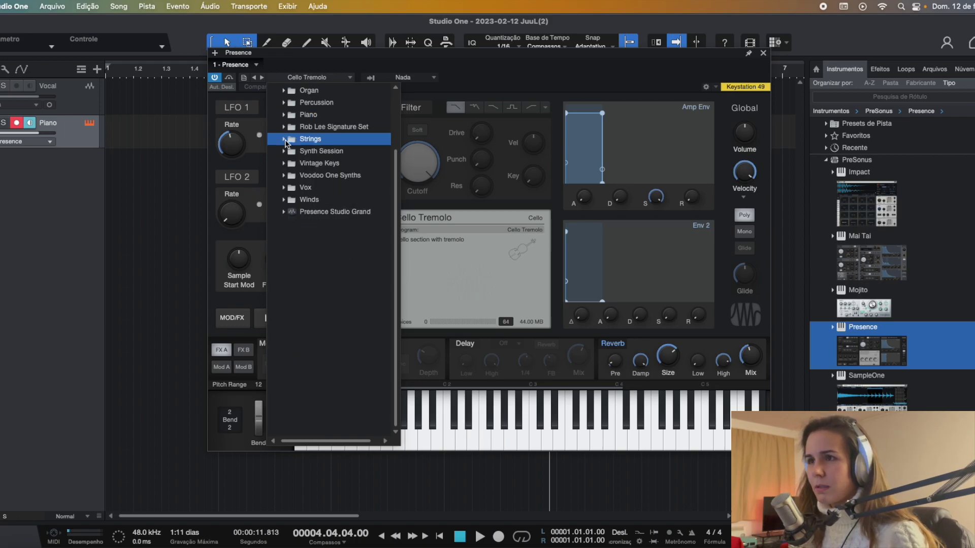
click(525, 61)
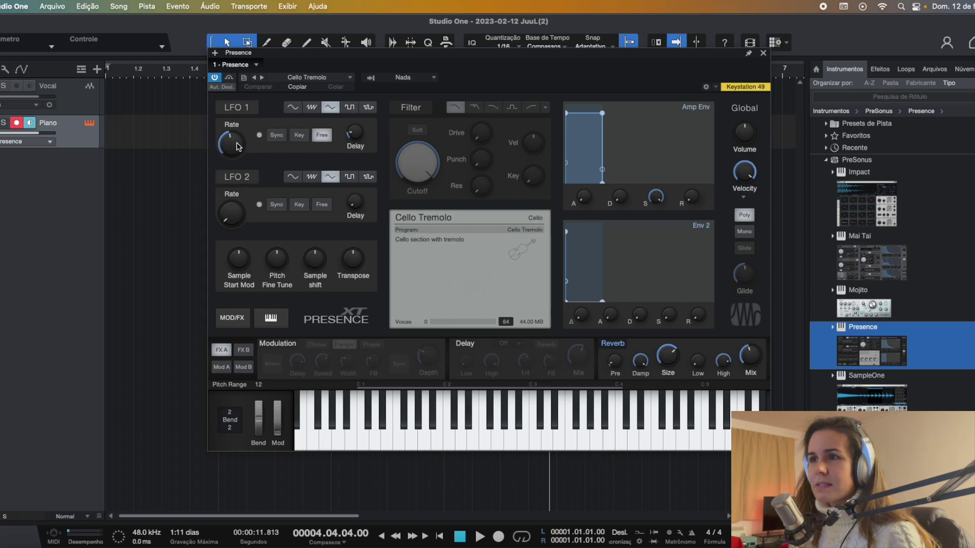
Switch Presence to the Piano > Acoustic Piano - Medium preset.
click(323, 77)
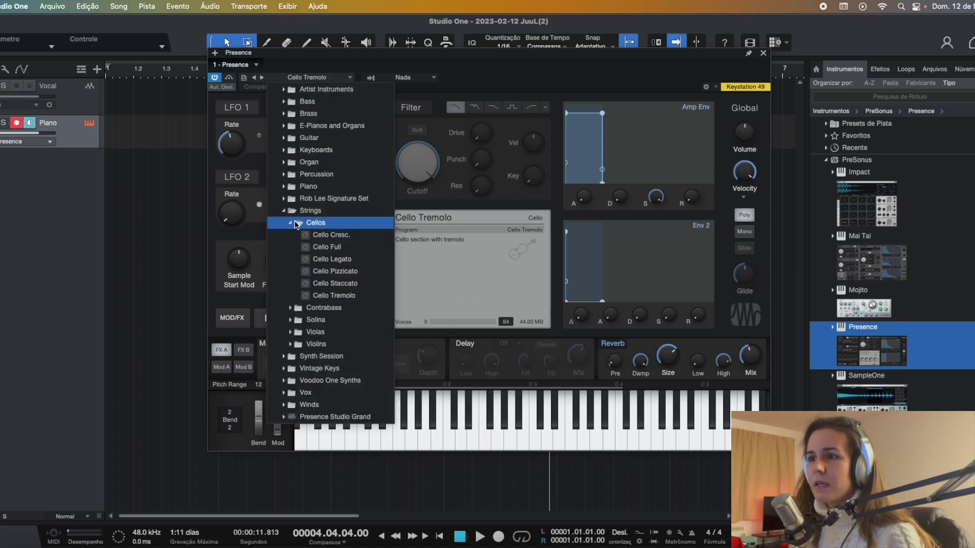
click(290, 223)
click(285, 187)
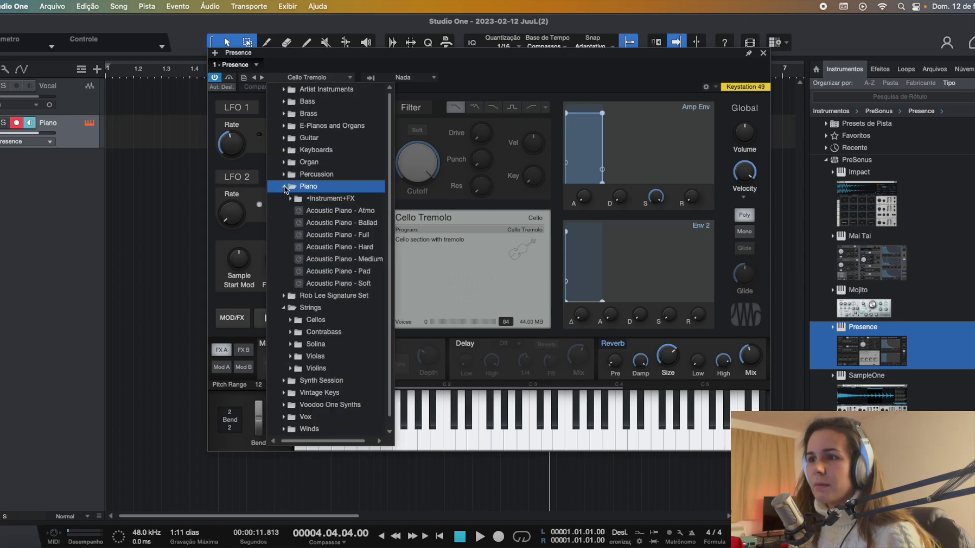
click(337, 259)
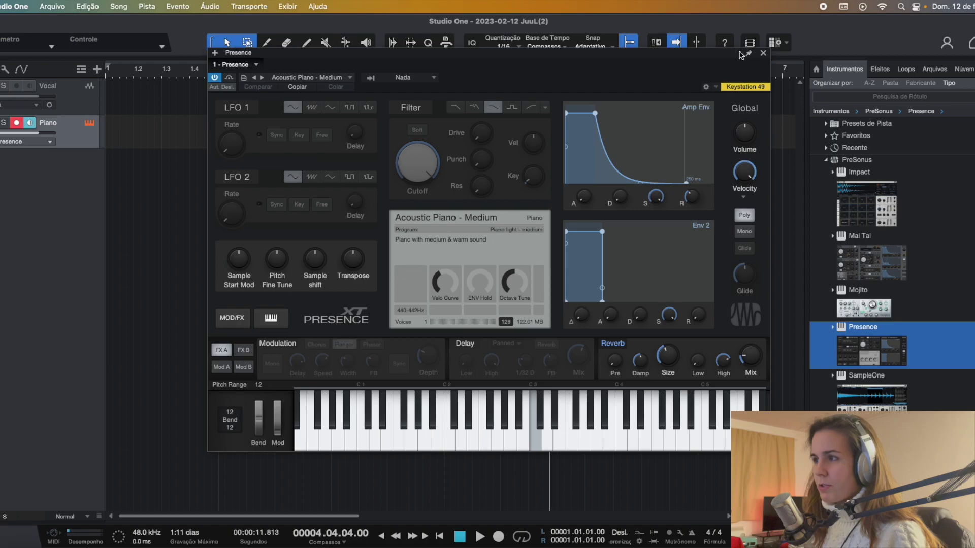
Record a piano MIDI part on the Piano track from bar 2 to about bar 7.
click(763, 53)
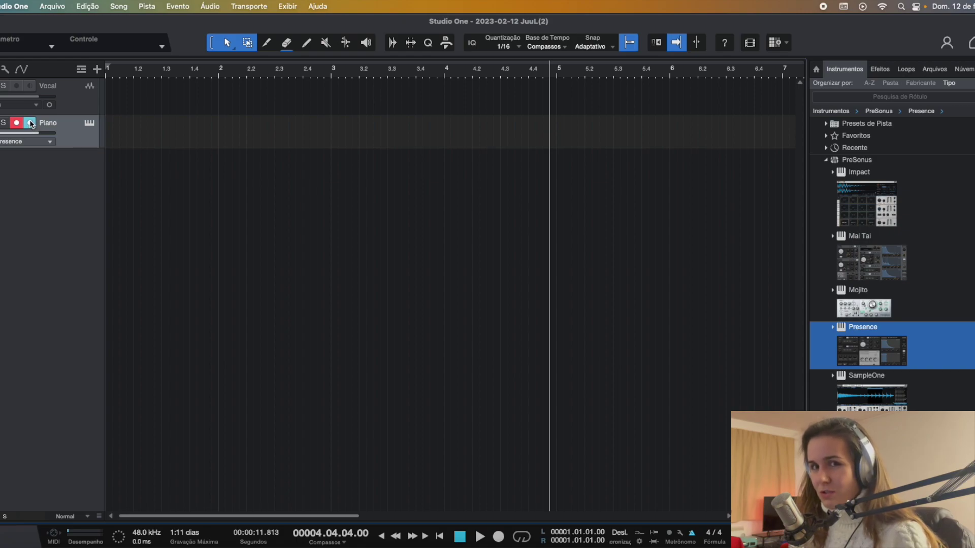
click(219, 73)
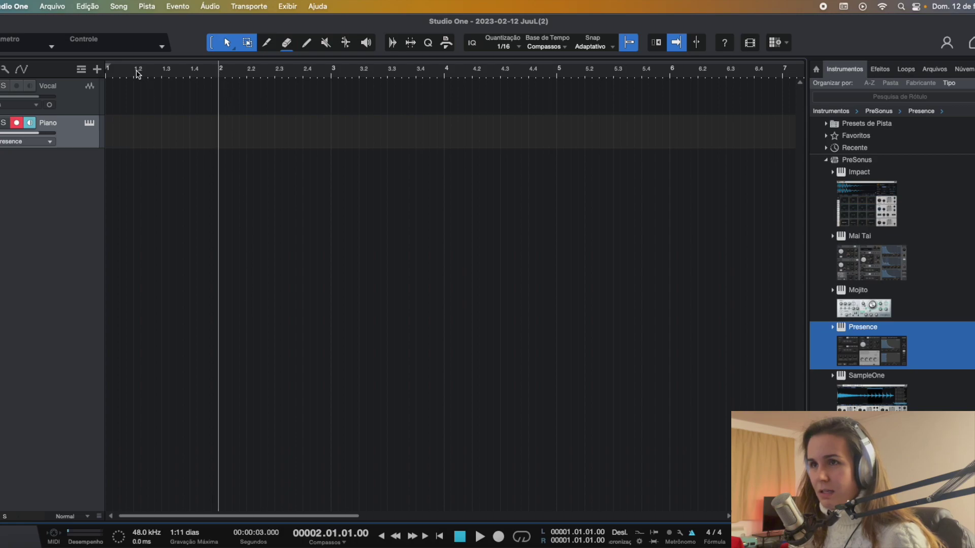
drag(214, 60, 445, 61)
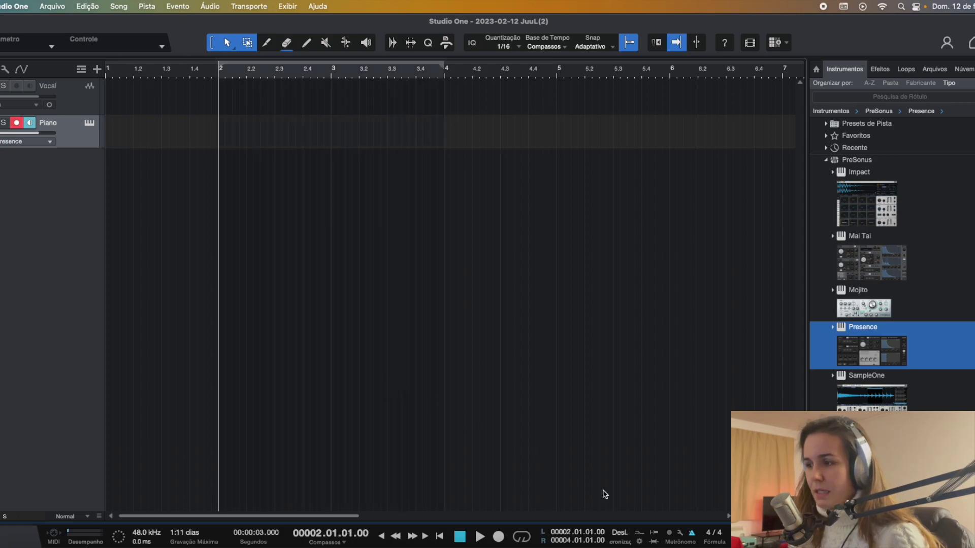
click(499, 536)
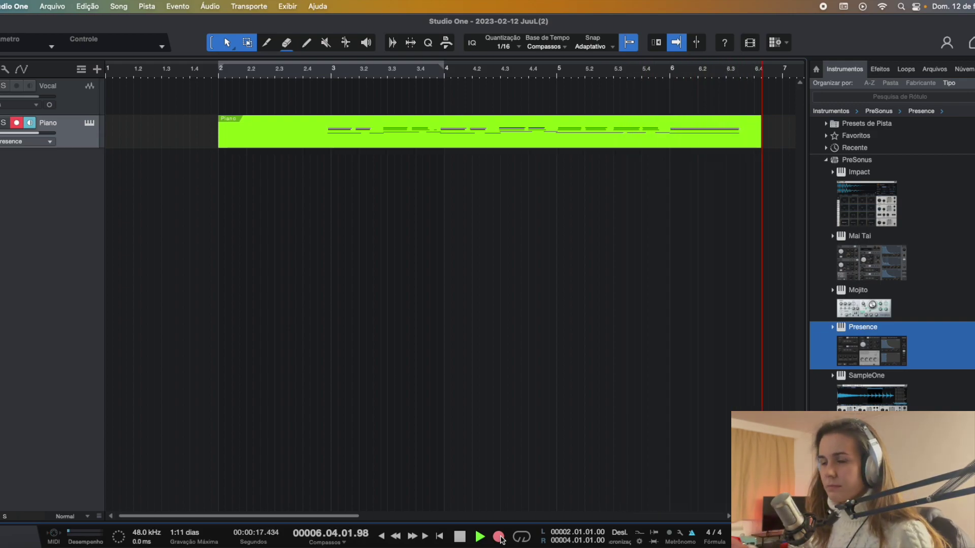
key(space)
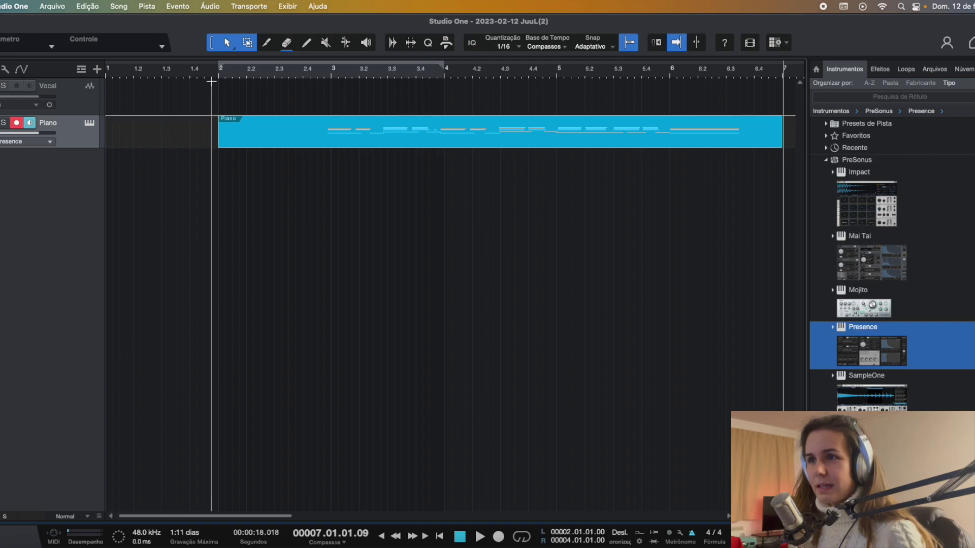
key(w)
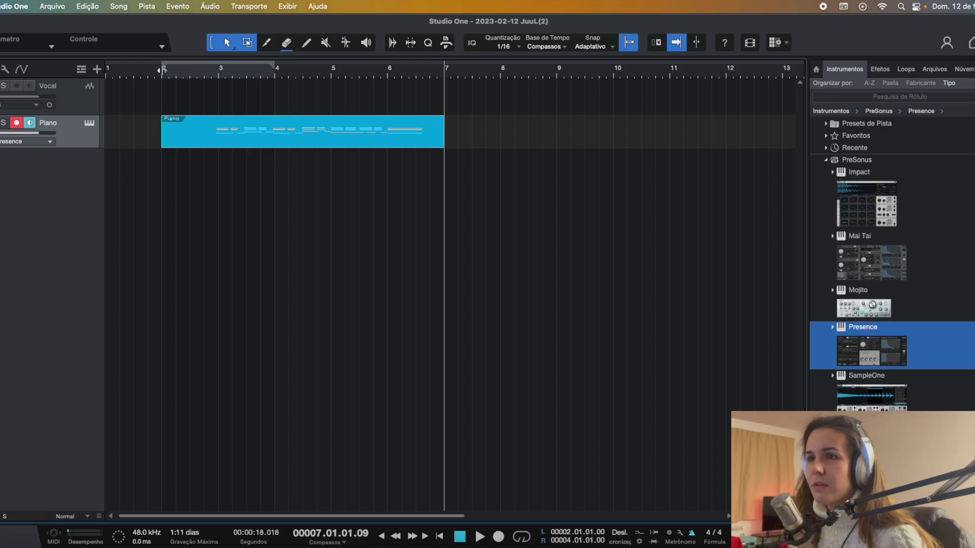
click(162, 66)
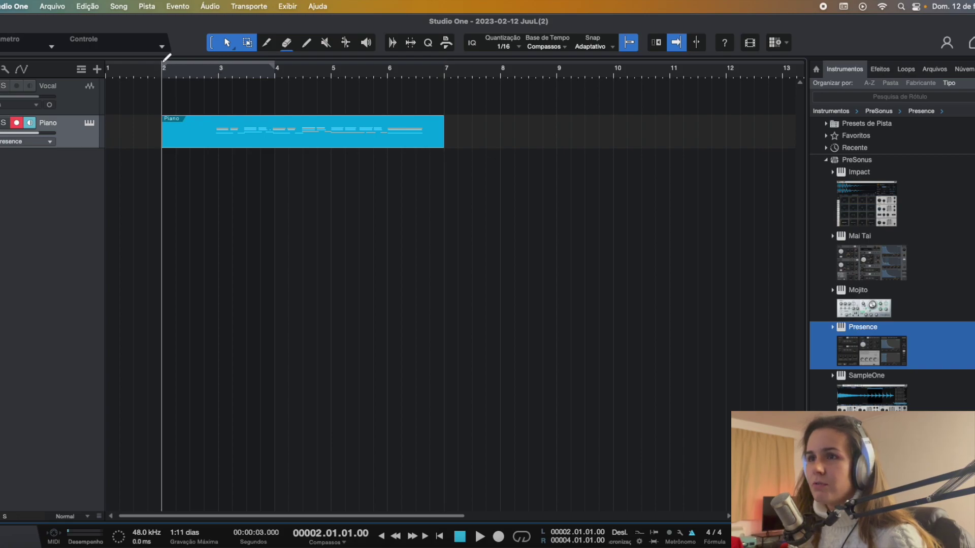
Set the loop range to bars 2–7, turn looping on and play it.
drag(164, 59, 409, 56)
drag(452, 58, 448, 59)
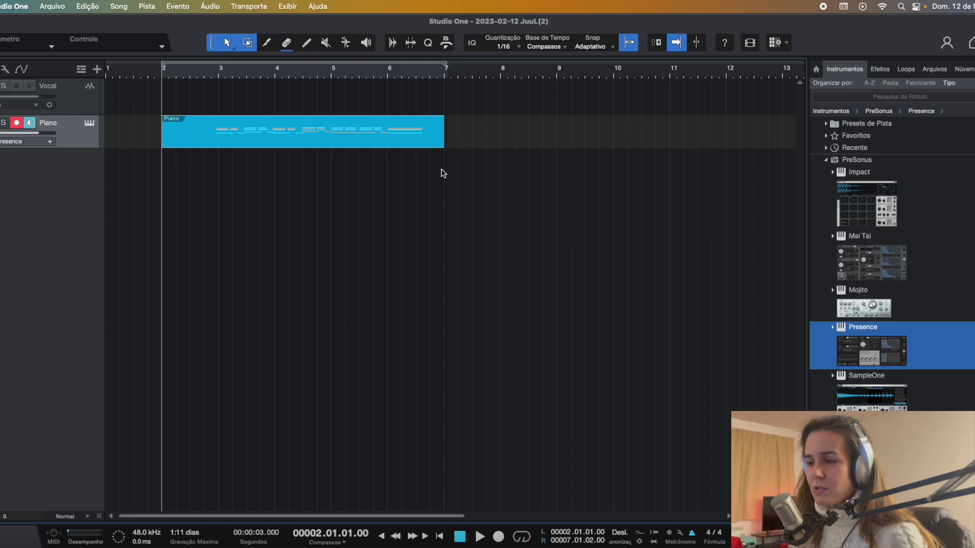
click(523, 538)
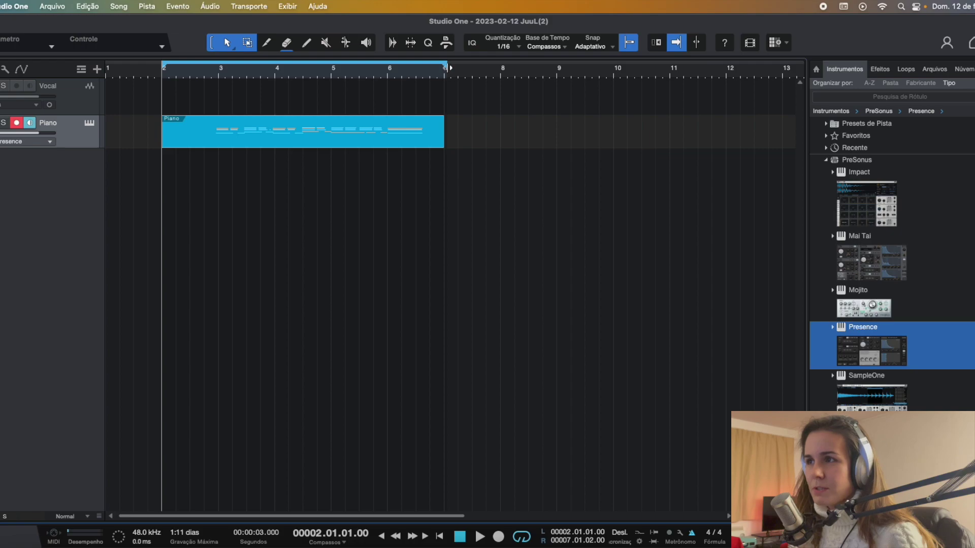
drag(445, 66, 443, 67)
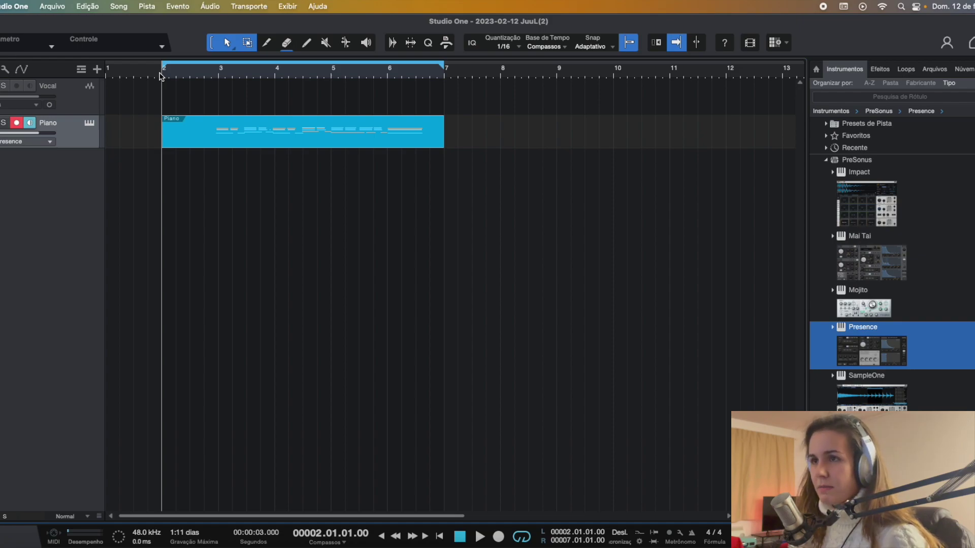
key(space)
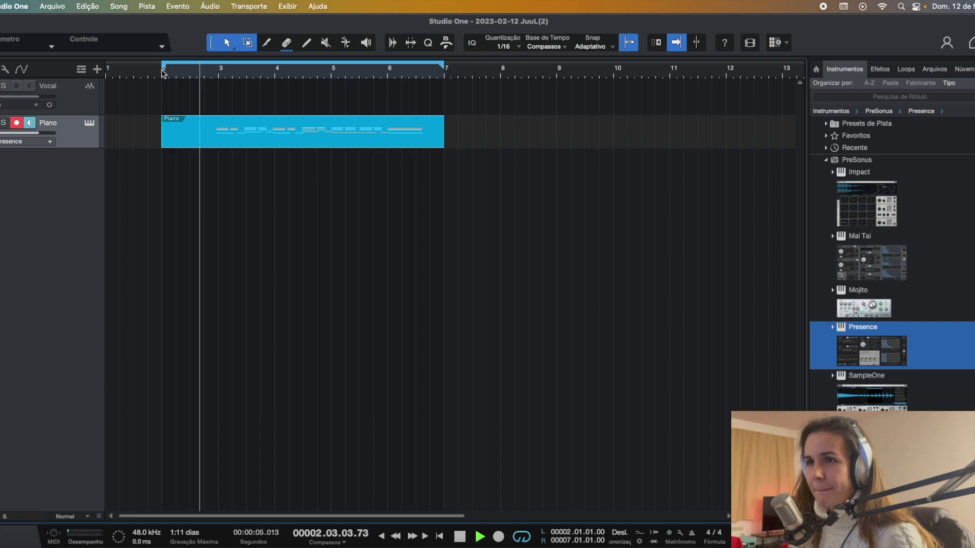
Narrow the loop to bar 3 through mid bar 6, stop, and disable Piano input monitoring.
drag(162, 72, 218, 76)
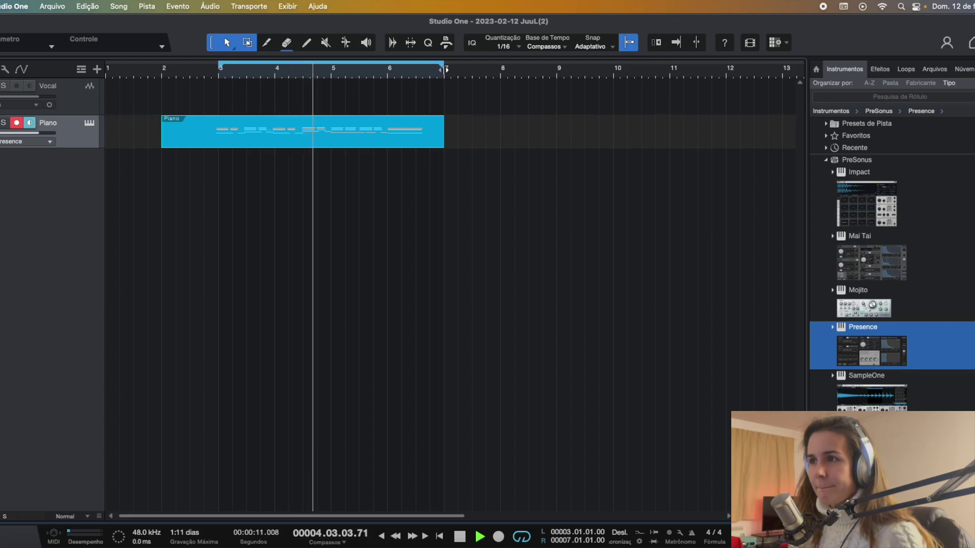
drag(445, 70, 414, 69)
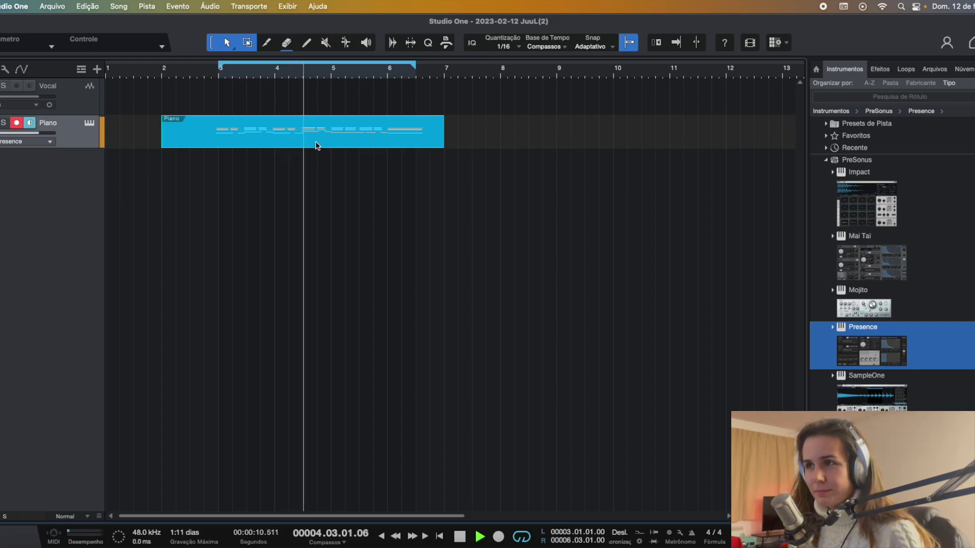
key(space)
key(f)
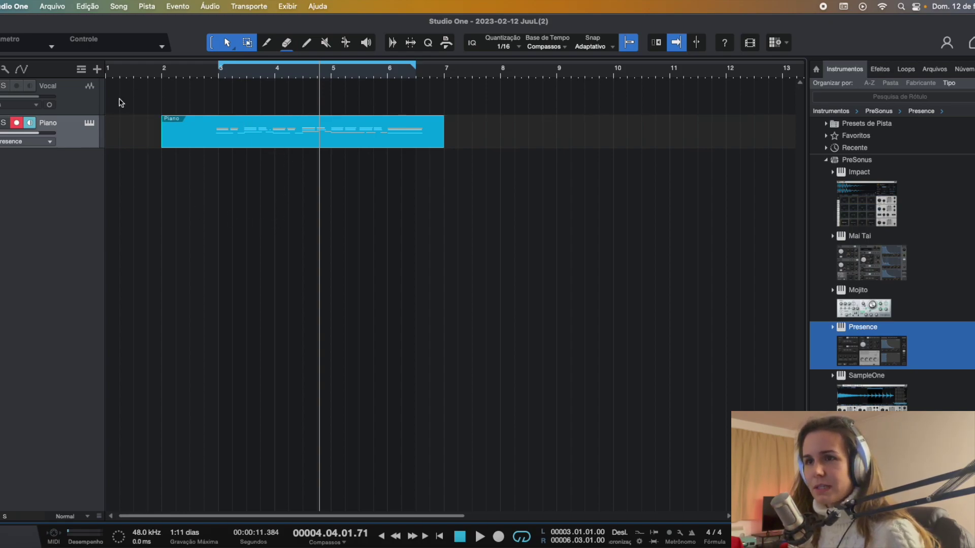
click(27, 127)
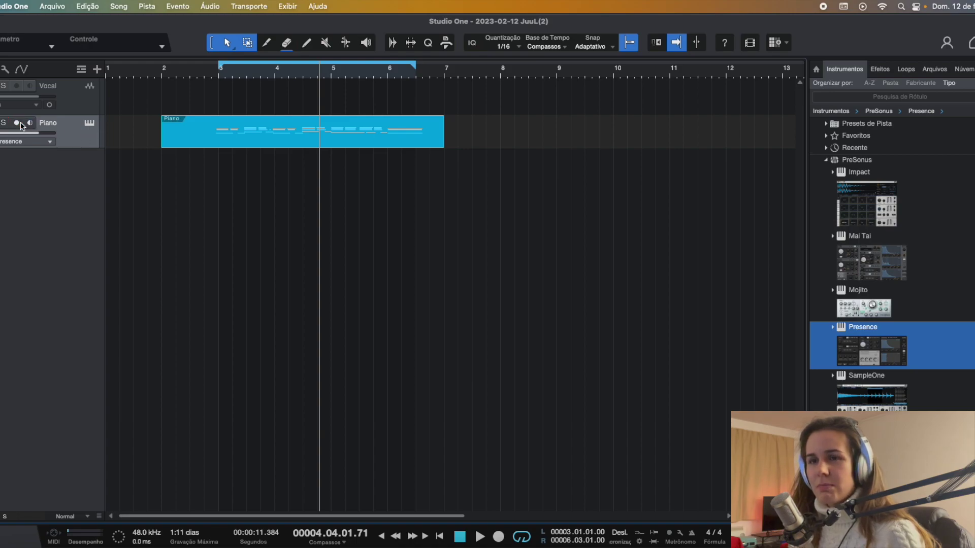
Add a new instrument track named 'Drums'.
click(97, 71)
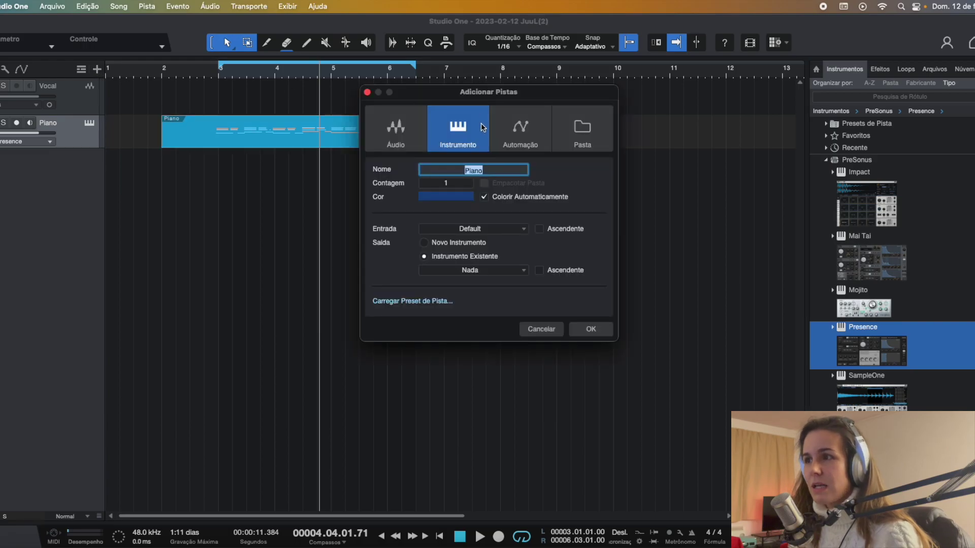
click(488, 167)
text(Druma)
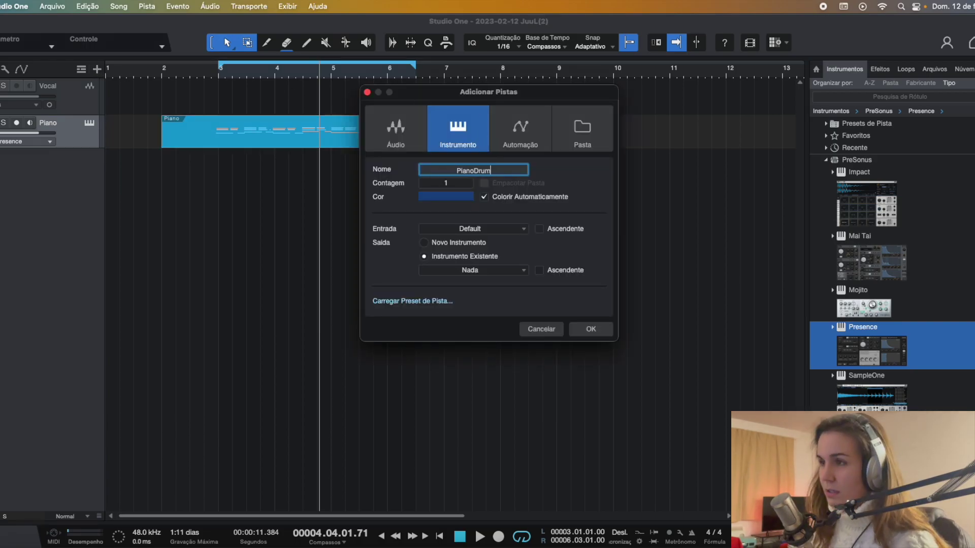
double_click(496, 170)
text(Drums)
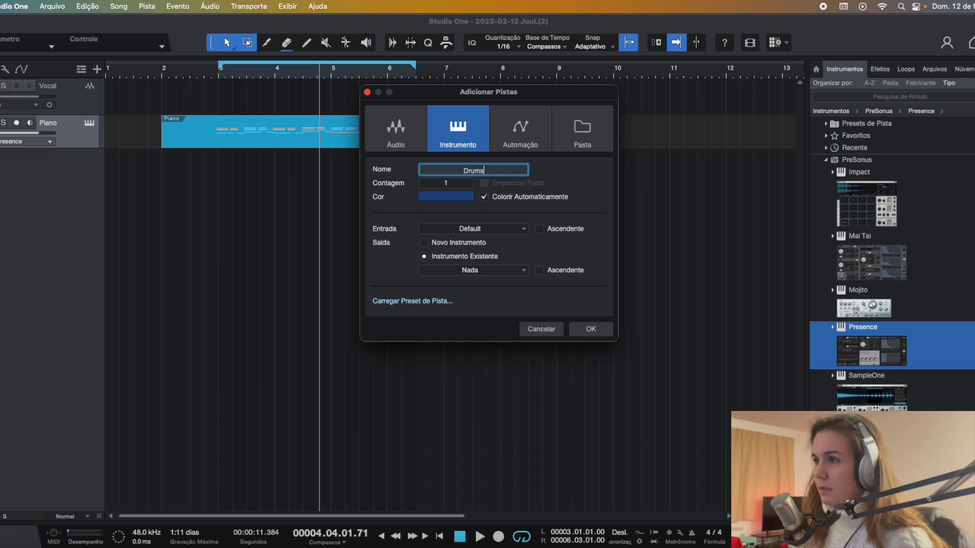
key(Return)
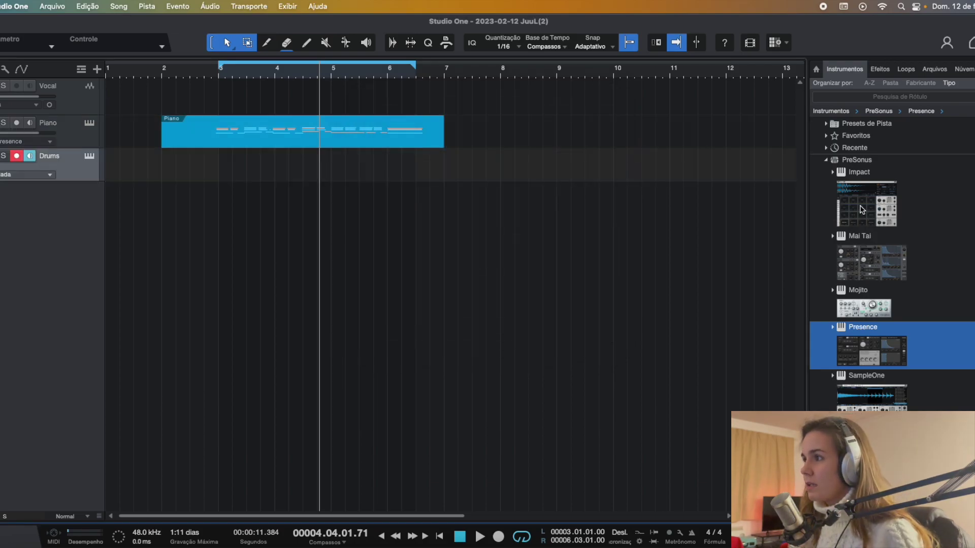
Put Impact XT on the Drums track and load the Astral Electro Flux kit.
drag(862, 209, 175, 172)
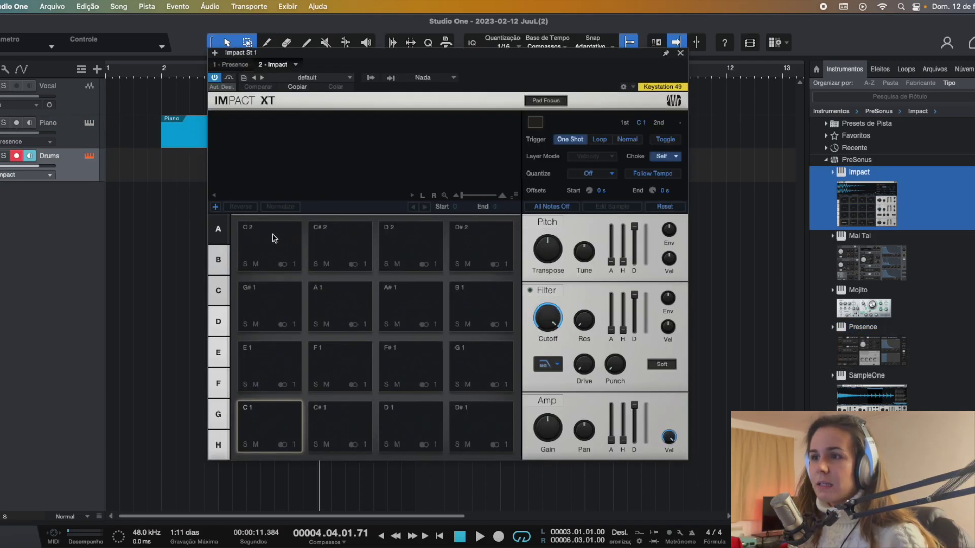
click(274, 236)
click(318, 78)
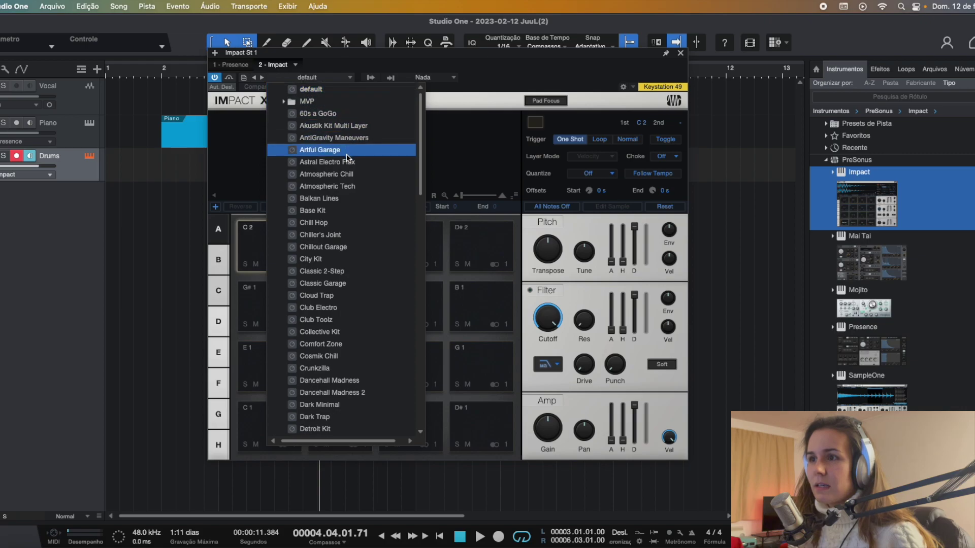
click(327, 162)
Audition the Boing 2, B1, Bucket 2, Click, Bass Drum 1 and Snare Drum 2 pads.
click(339, 248)
click(272, 256)
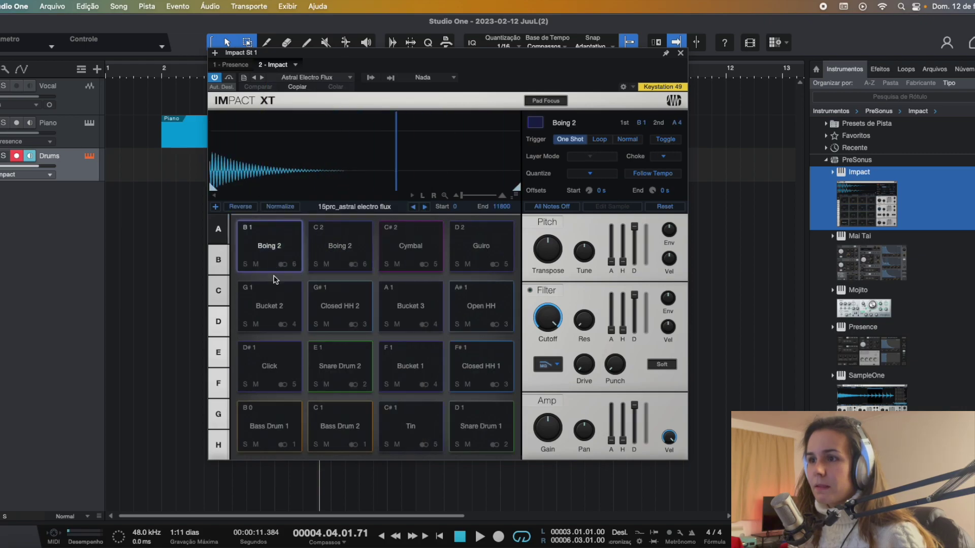
click(271, 307)
click(265, 376)
click(263, 416)
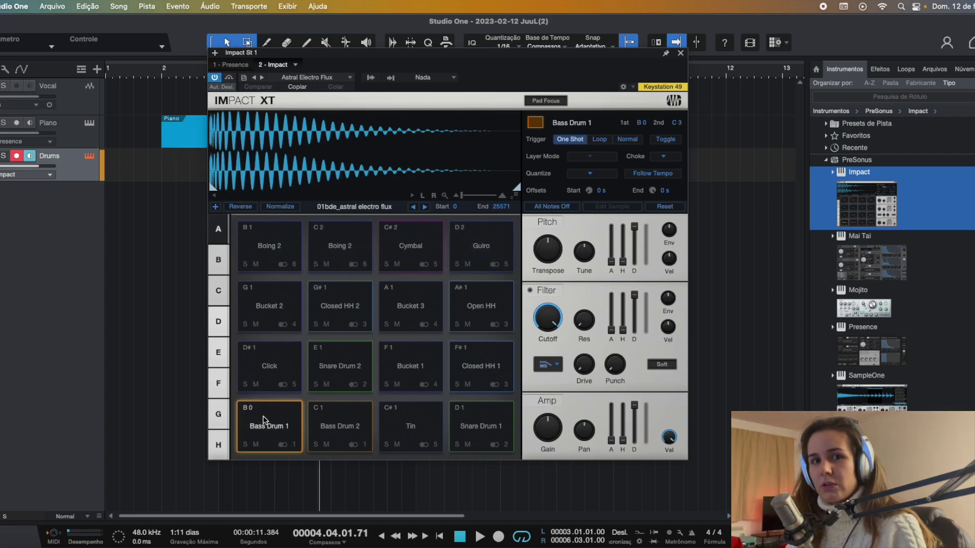
click(353, 368)
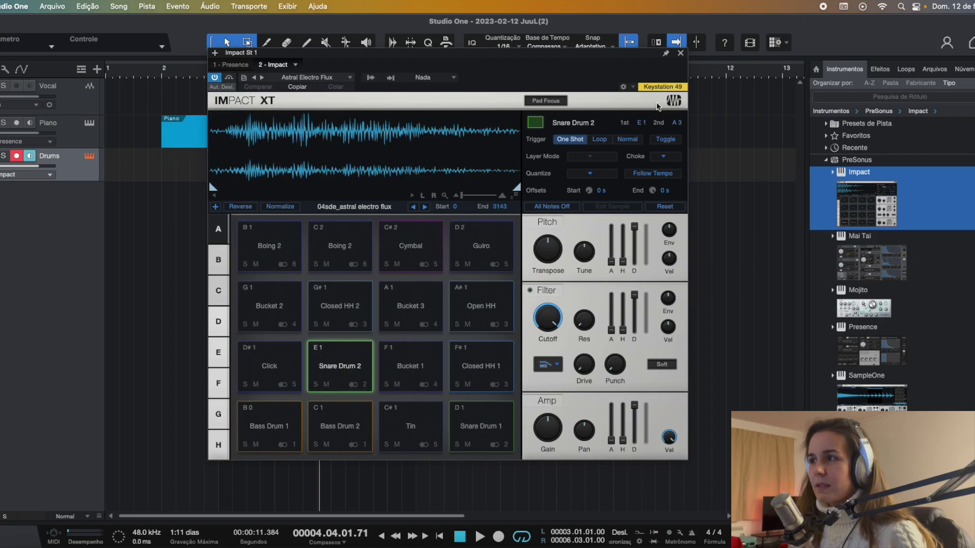
click(681, 53)
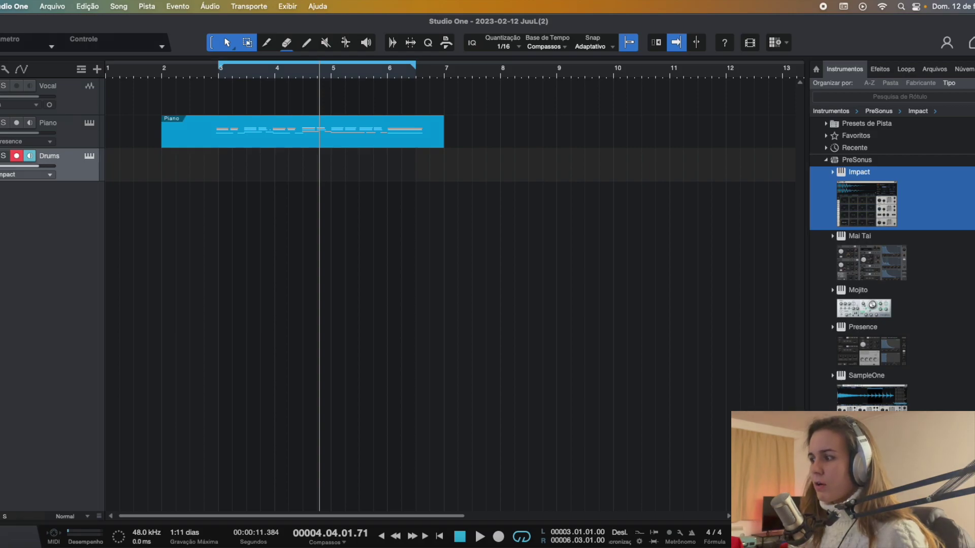
key(F5)
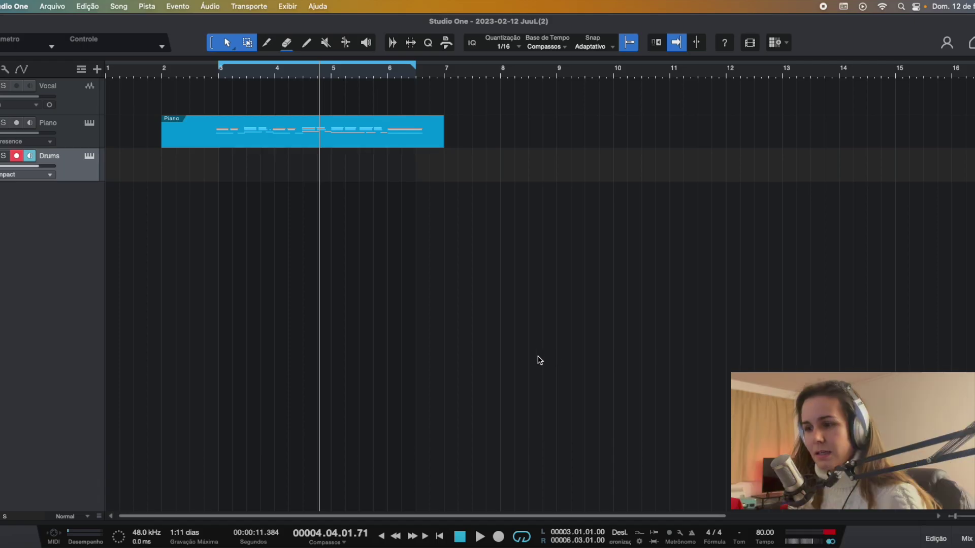
Open the mixer and enlarge it, its sends area and its faders.
click(967, 539)
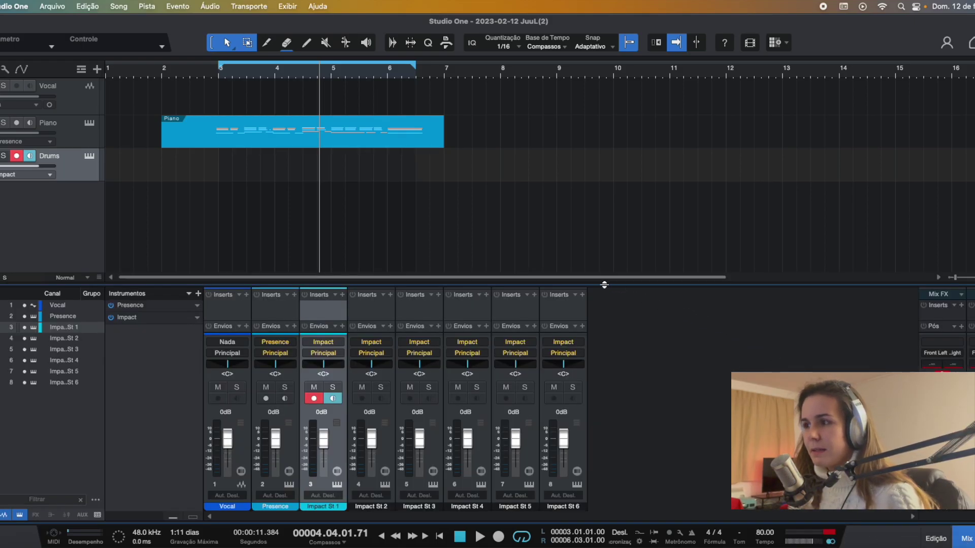
drag(602, 283, 572, 125)
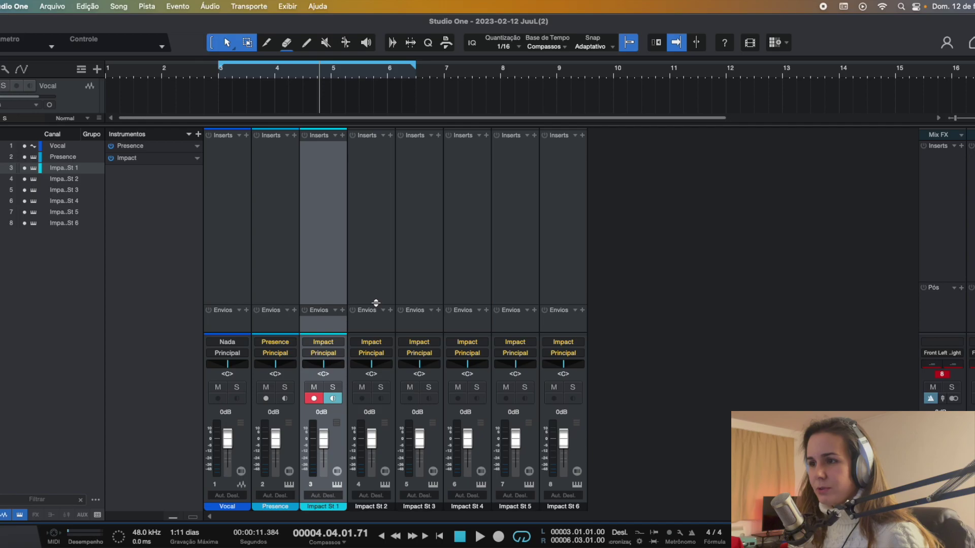
drag(375, 305, 377, 255)
drag(380, 340, 380, 309)
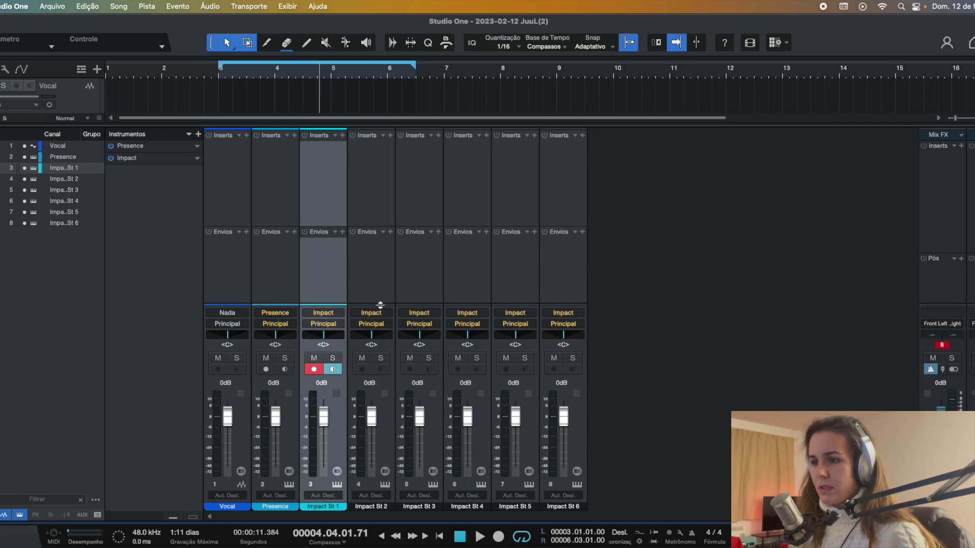
Bring up the channel options menu on the Presence channel.
click(945, 221)
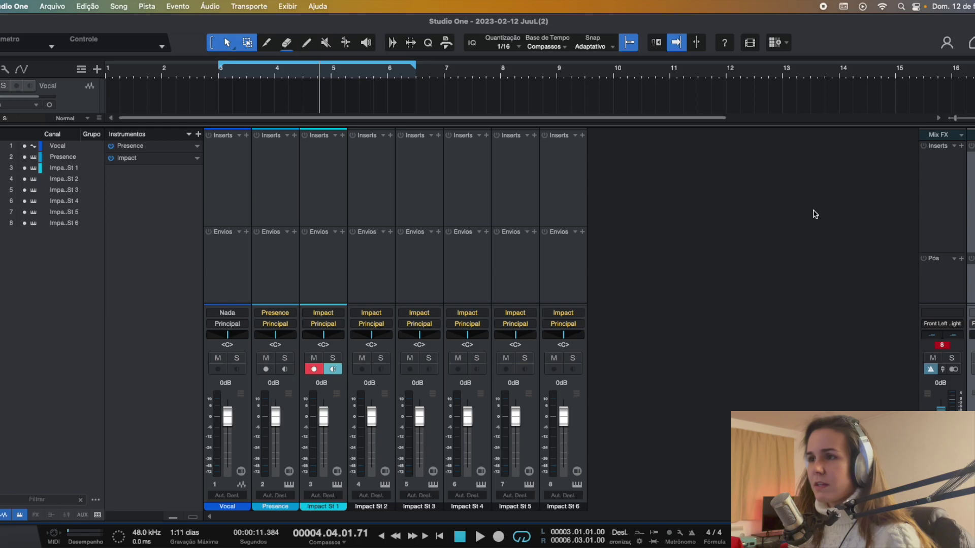
click(322, 197)
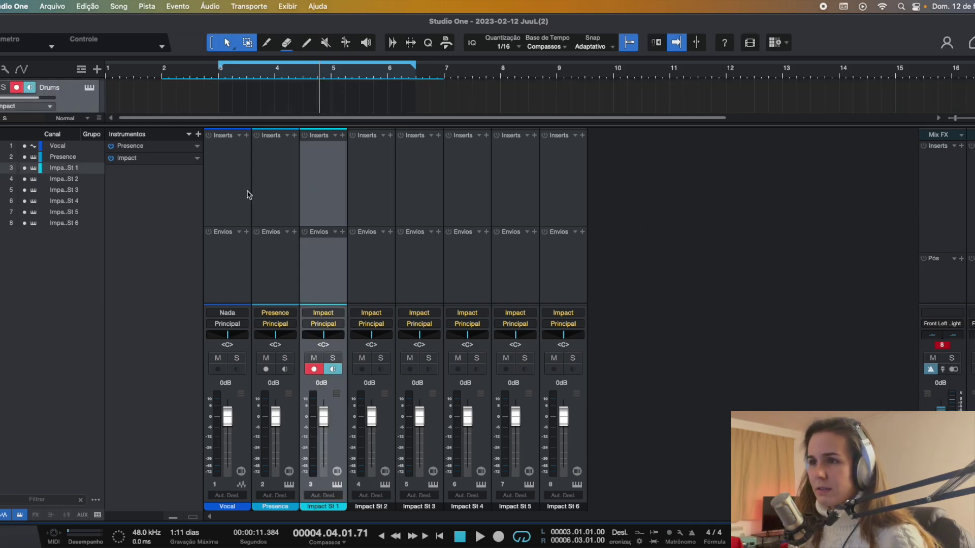
click(274, 199)
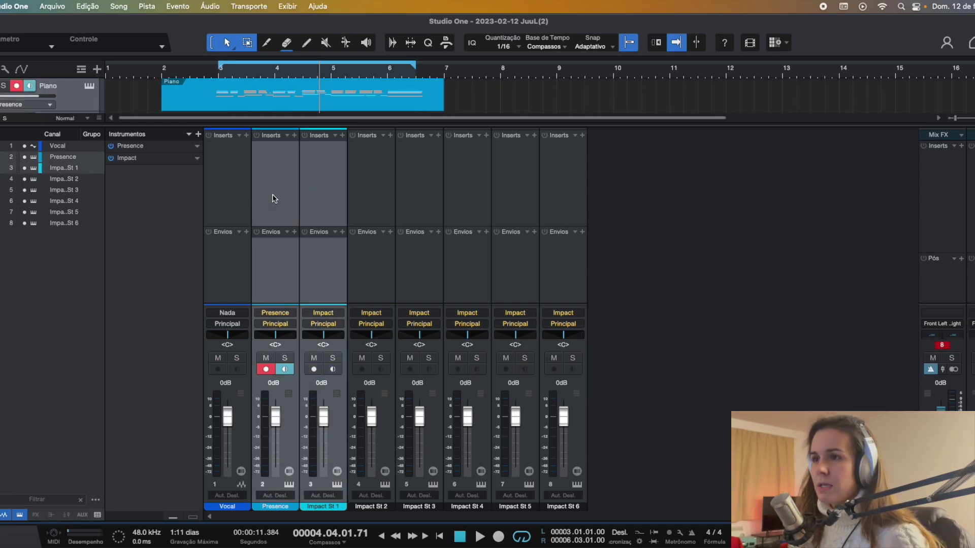
right_click(275, 199)
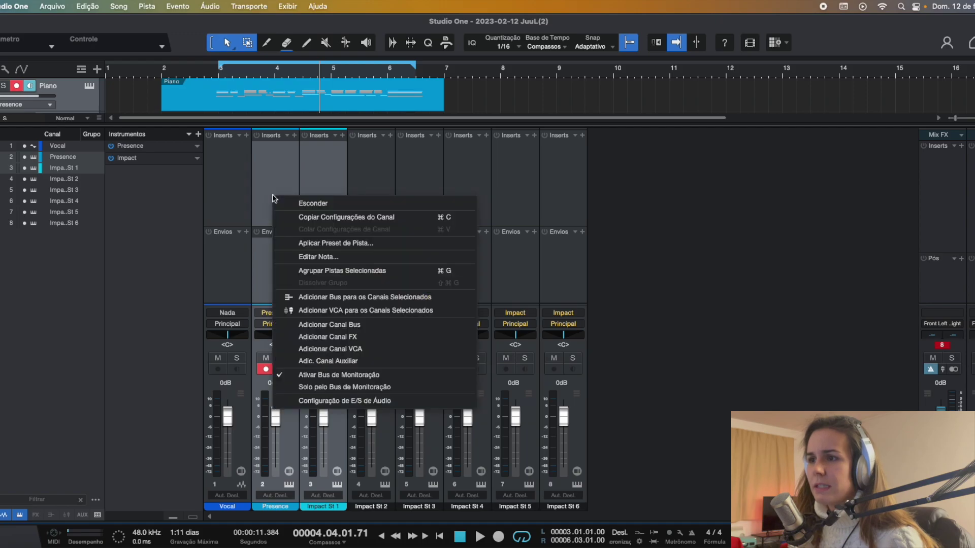
Add a bus channel, Bus 1, to the mixer with 'Adicionar Canal Bus'.
click(370, 331)
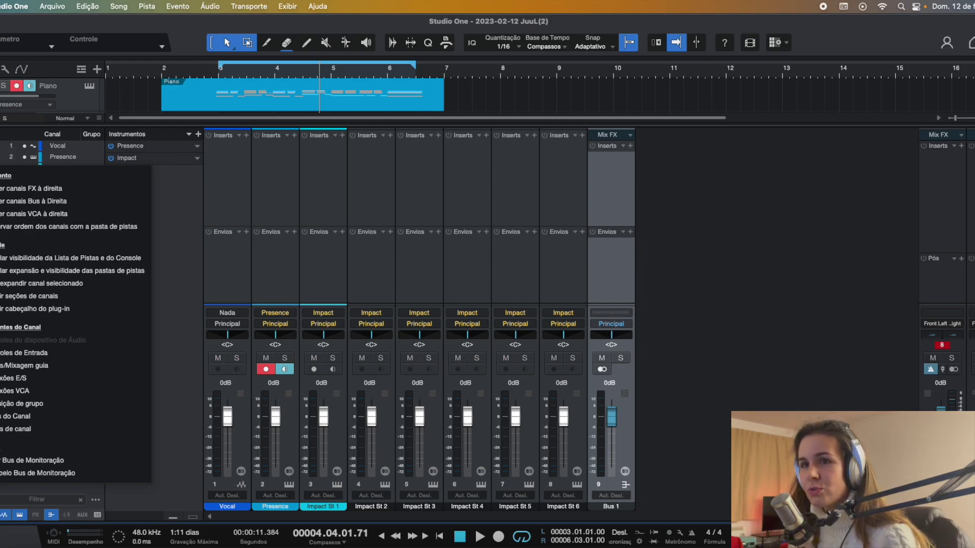
click(614, 246)
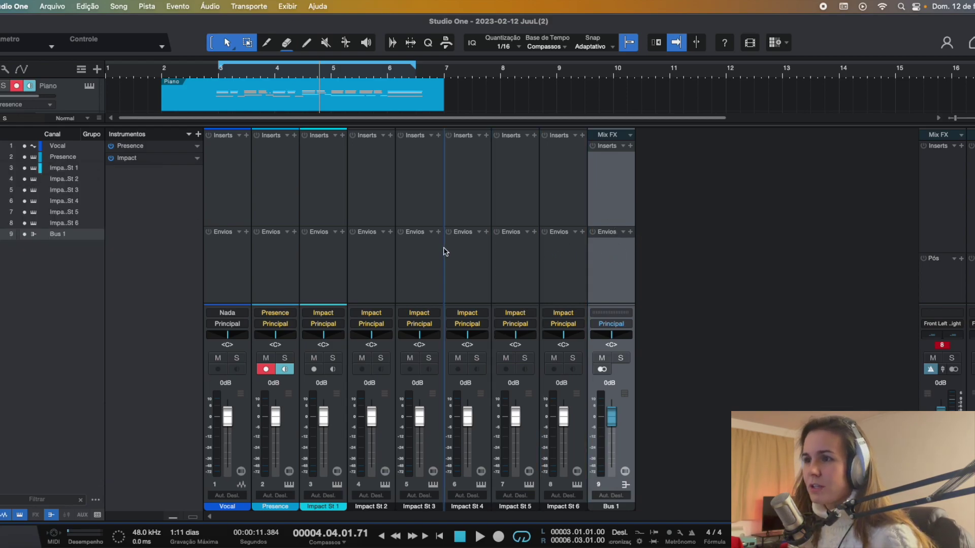
Move Bus 1 to the second mixer slot and colour Bus 1, Presence and Impact St 1 red.
drag(446, 252, 269, 290)
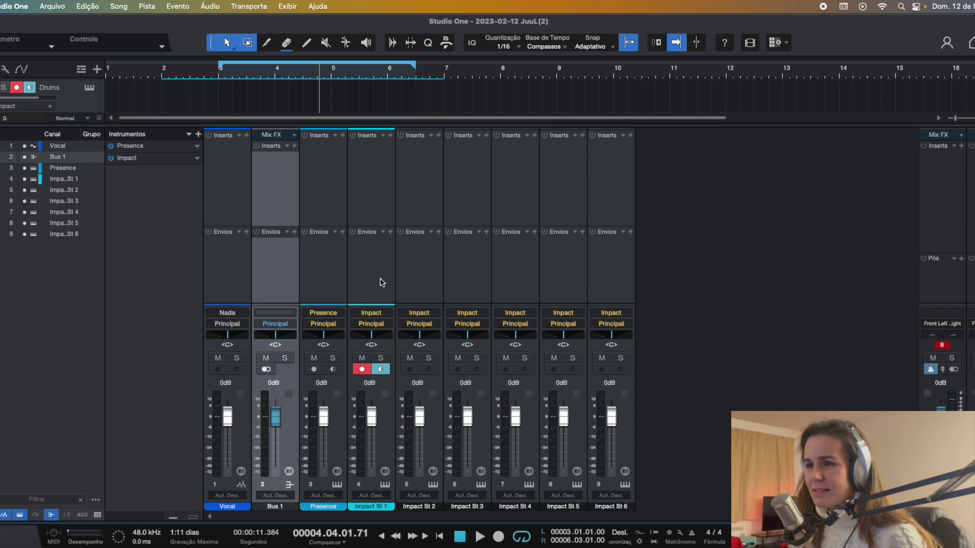
click(381, 282)
click(274, 277)
shift+click(376, 276)
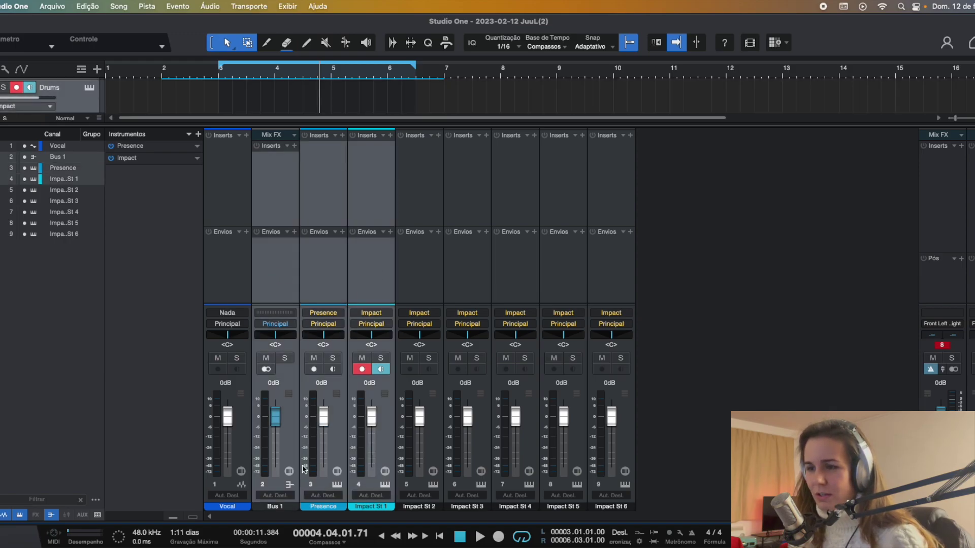
click(287, 509)
shift+click(386, 278)
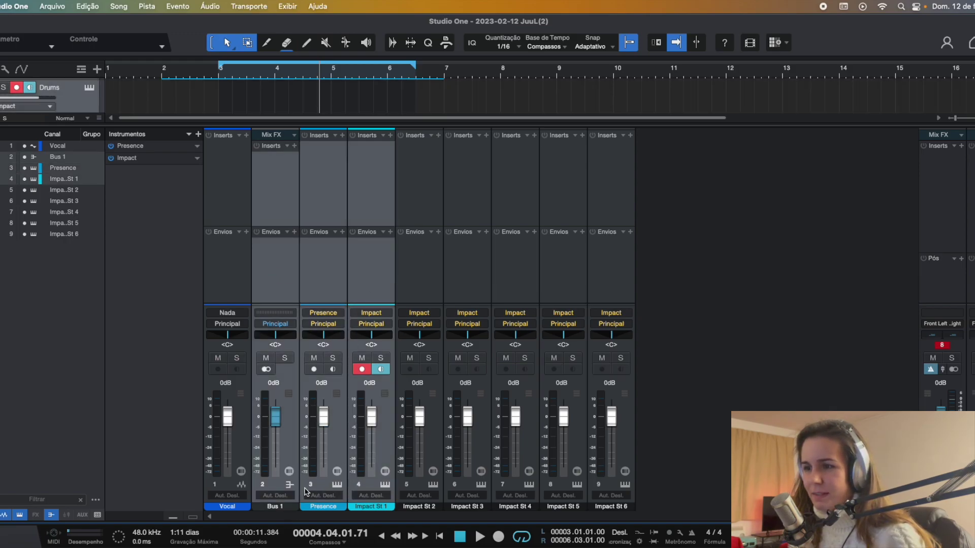
click(295, 508)
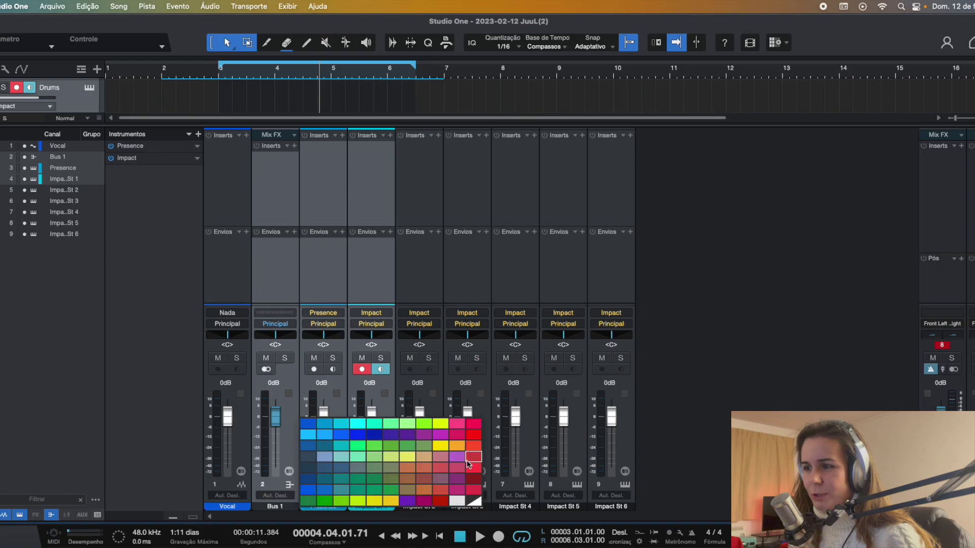
click(468, 463)
Route the Presence and Impact St 1 outputs to Bus 1.
click(352, 267)
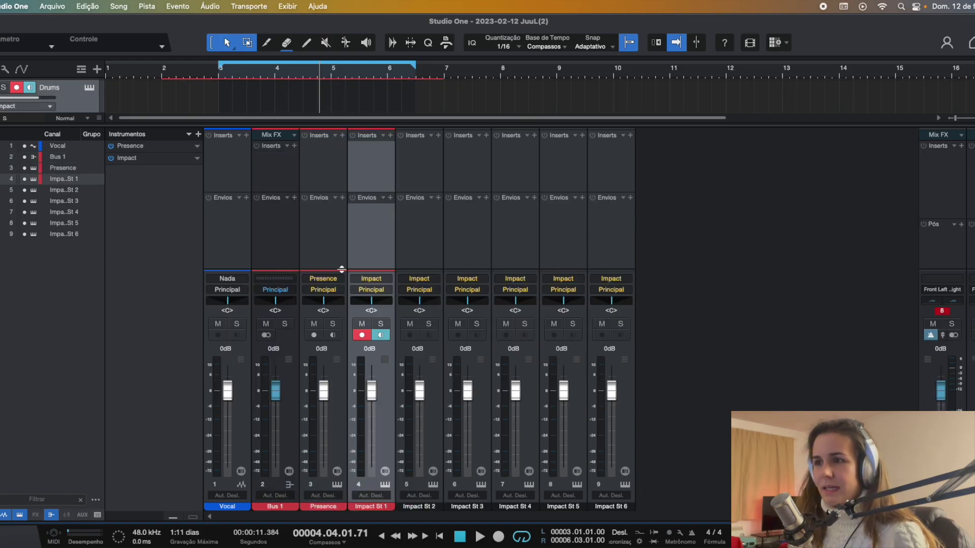
click(331, 259)
shift+click(364, 248)
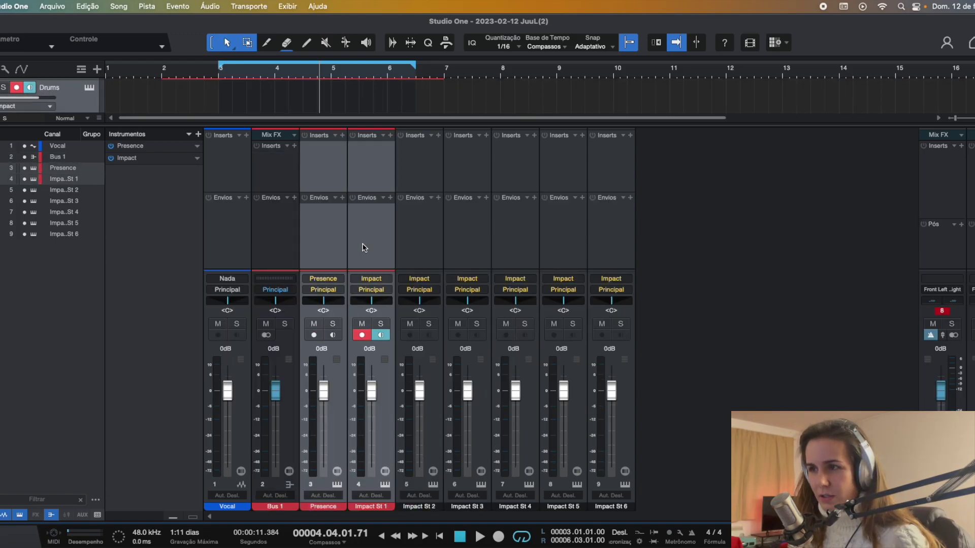
click(331, 292)
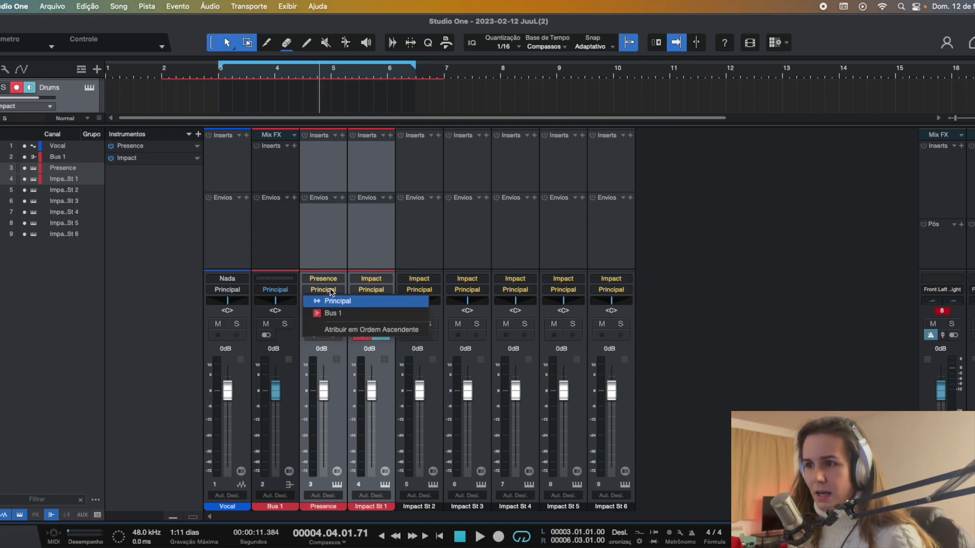
click(333, 314)
Check the Bus 1, Presence and Impact St 1 channels and close the mixer with F3.
click(281, 244)
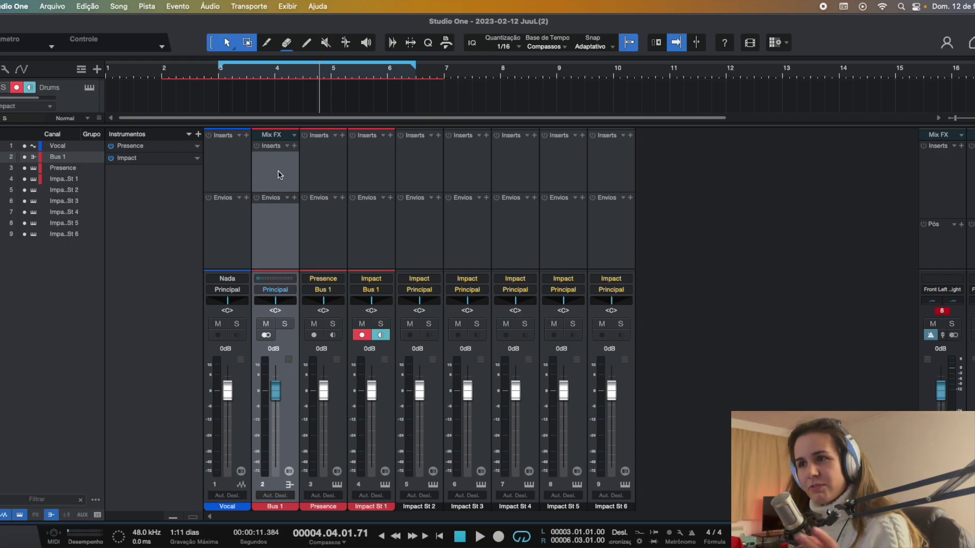
click(325, 175)
click(379, 176)
click(325, 181)
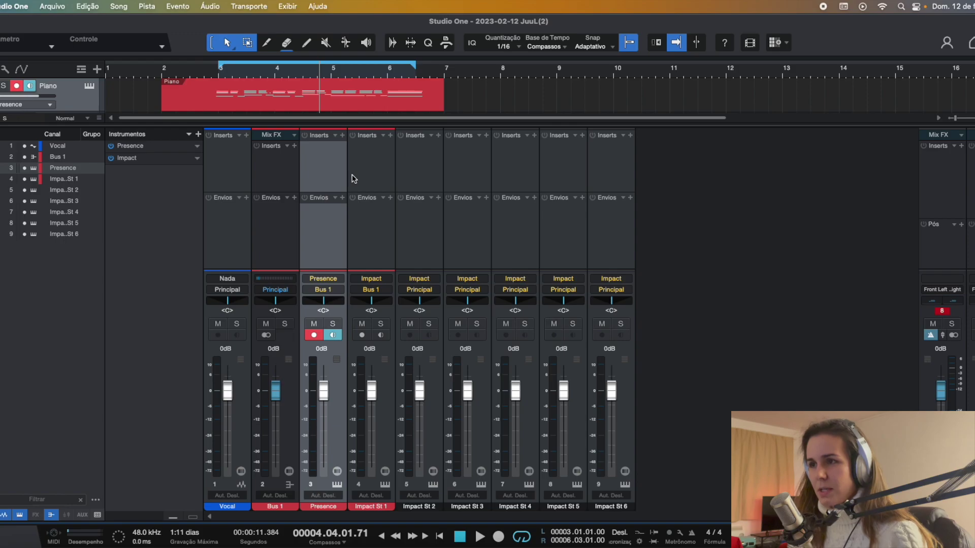
key(F3)
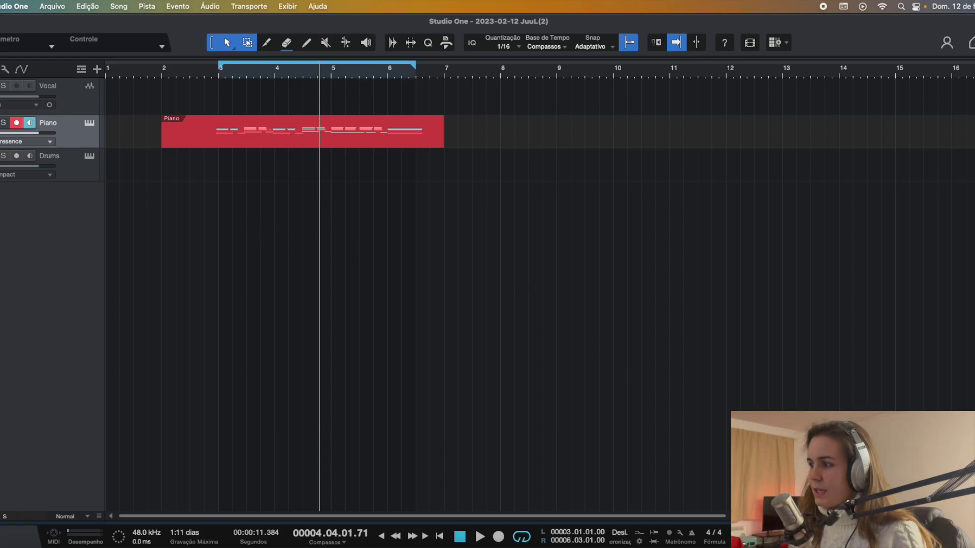
Open the browser with F5 and switch it to the Efeitos effects list.
key(F5)
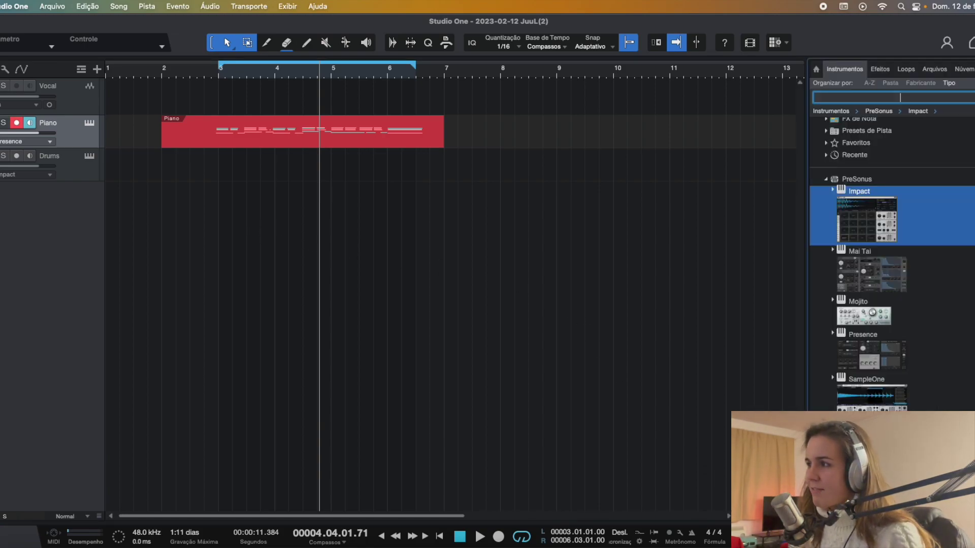
click(826, 180)
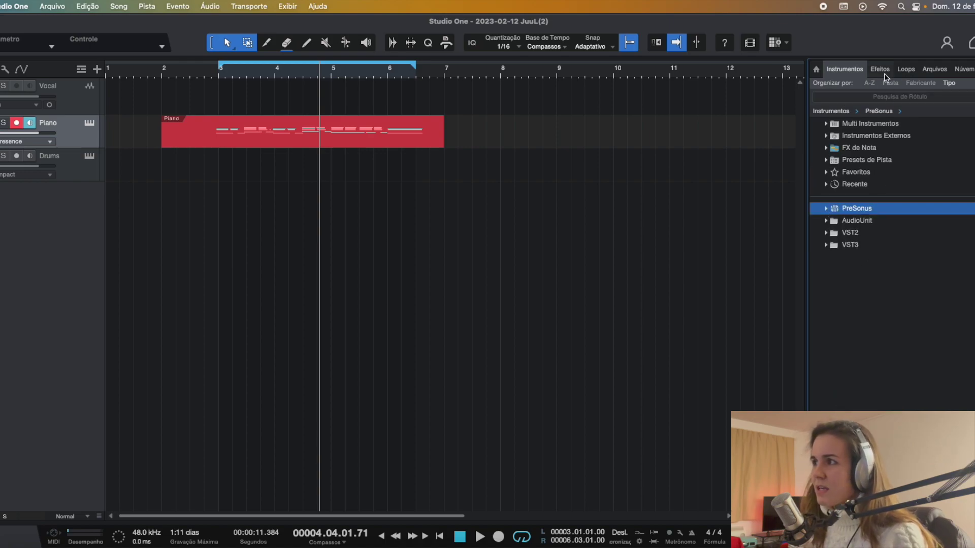
click(884, 71)
click(826, 186)
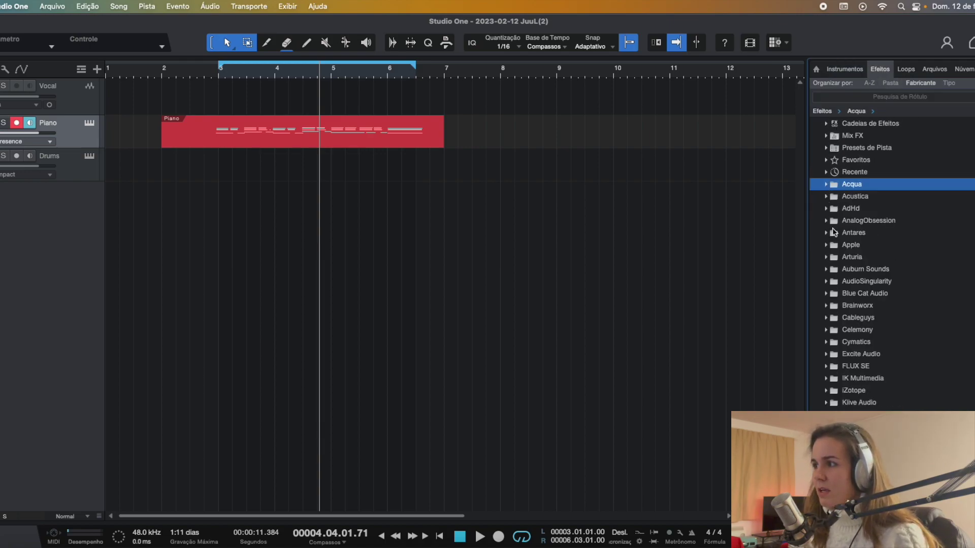
scroll(833, 222, down, 5)
Expand the PreSonus effects folder and scroll through its effects, from Ampire to Multiband Dynamics.
click(827, 297)
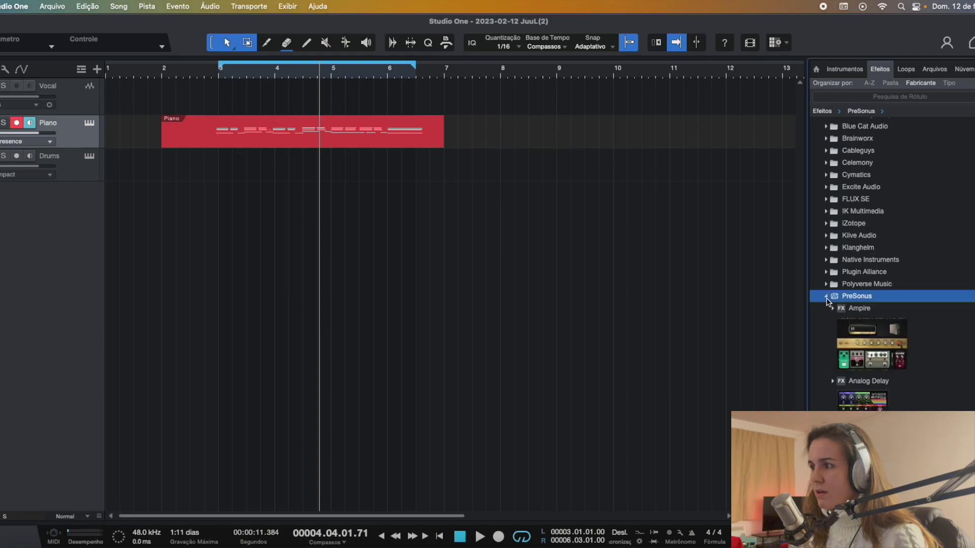
scroll(853, 314, down, 8)
scroll(866, 284, up, 5)
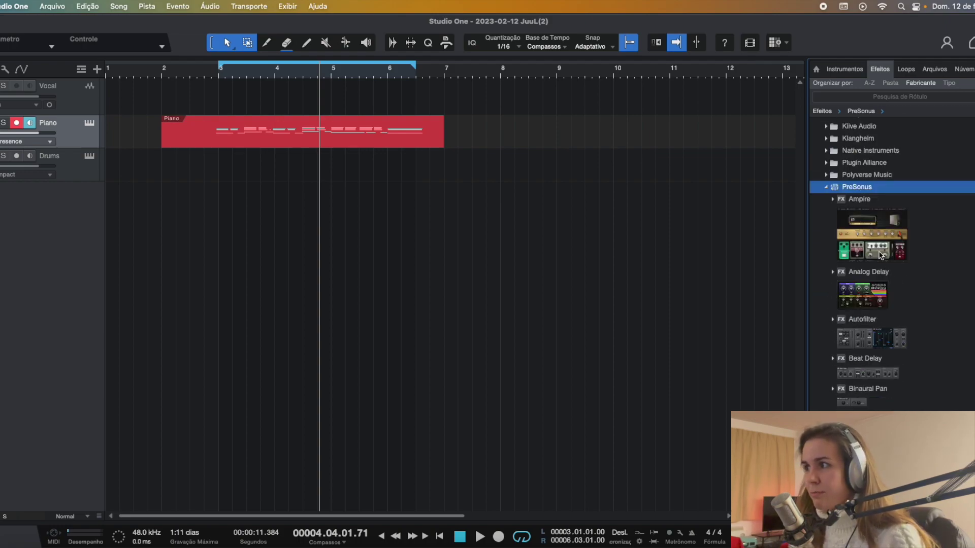
click(881, 252)
scroll(867, 363, down, 3)
scroll(865, 373, down, 15)
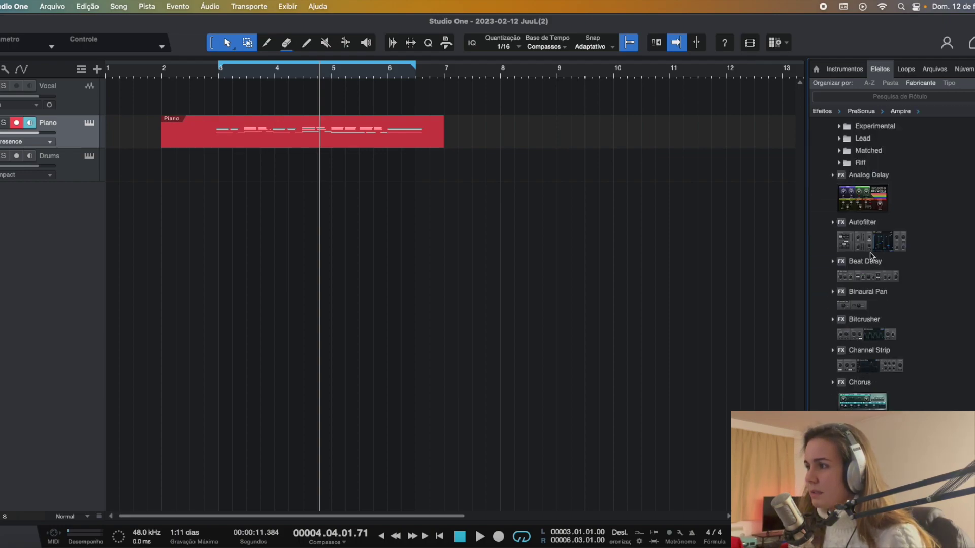
scroll(872, 311, down, 5)
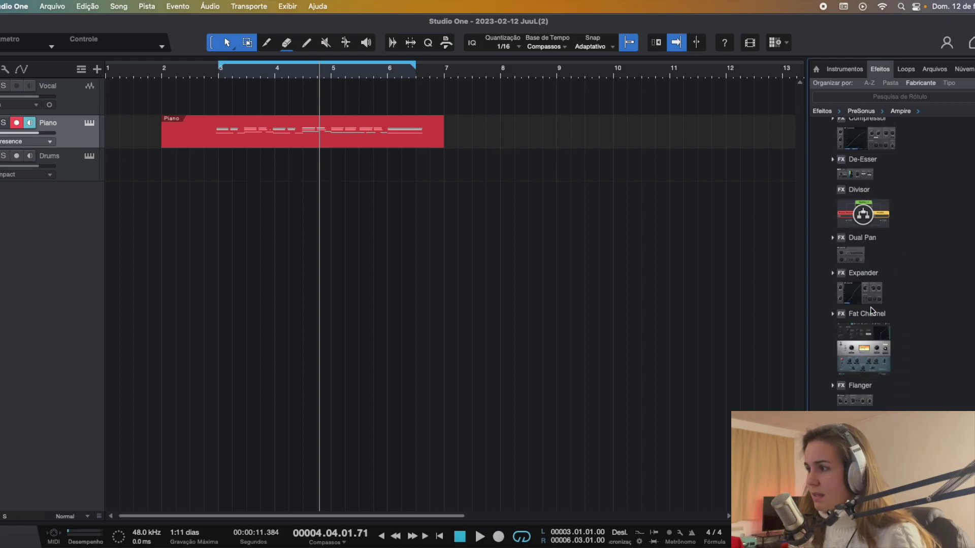
scroll(864, 331, down, 2)
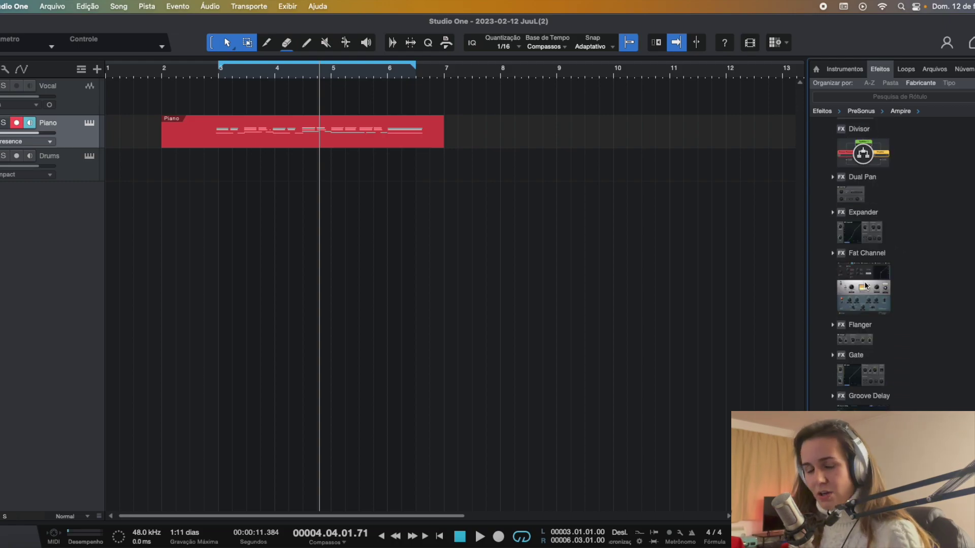
scroll(864, 285, down, 8)
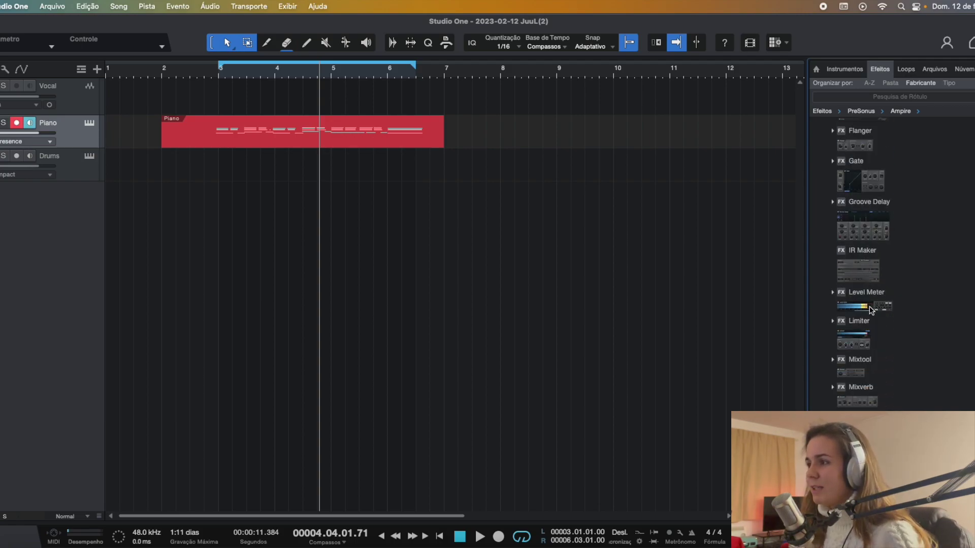
scroll(871, 311, down, 4)
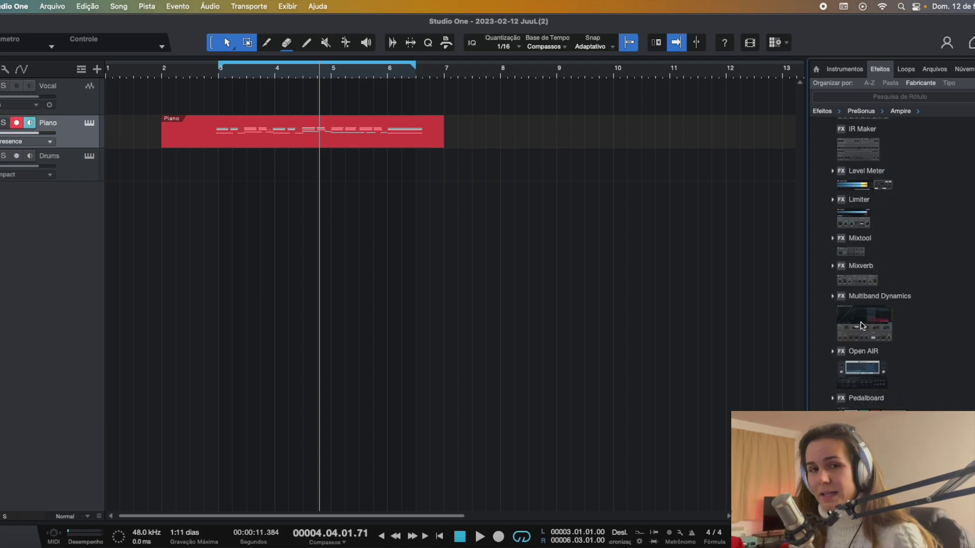
scroll(861, 325, down, 1)
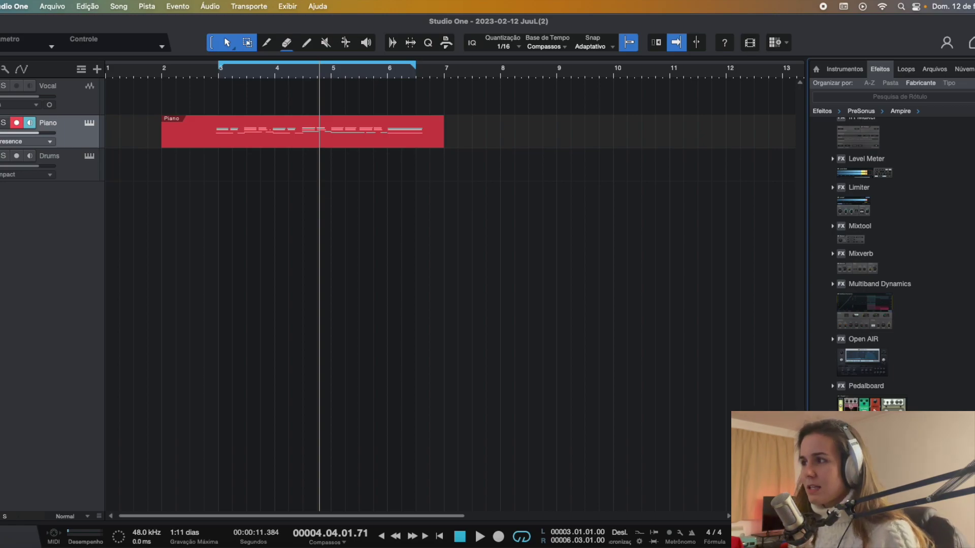
scroll(874, 409, up, 15)
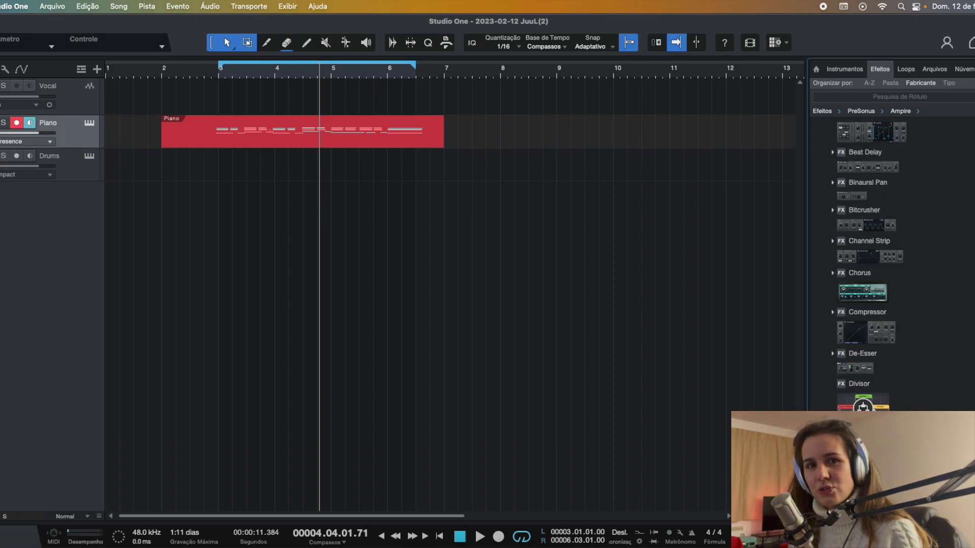
Collapse the PreSonus folder in the Efeitos browser to show all effect manufacturers, Excite Audio to Yum Audio.
click(827, 237)
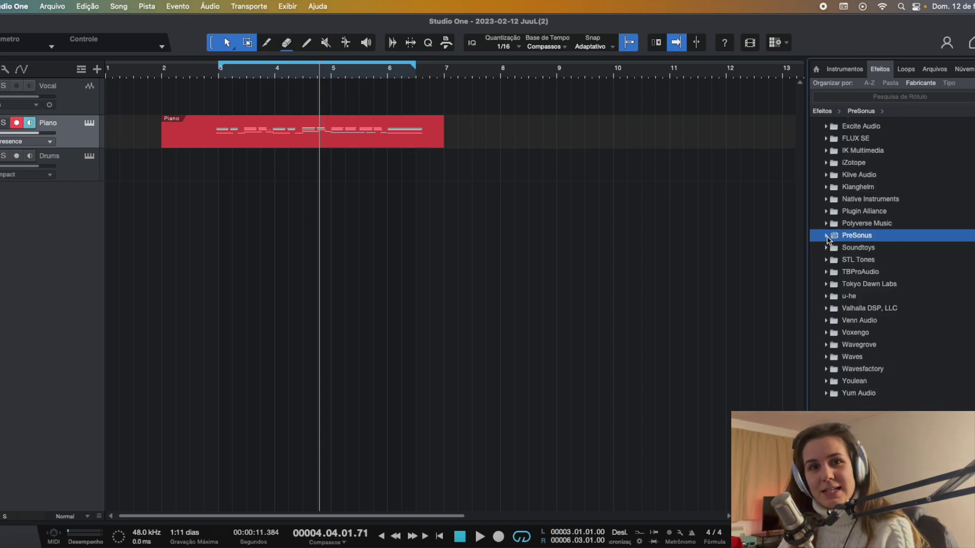